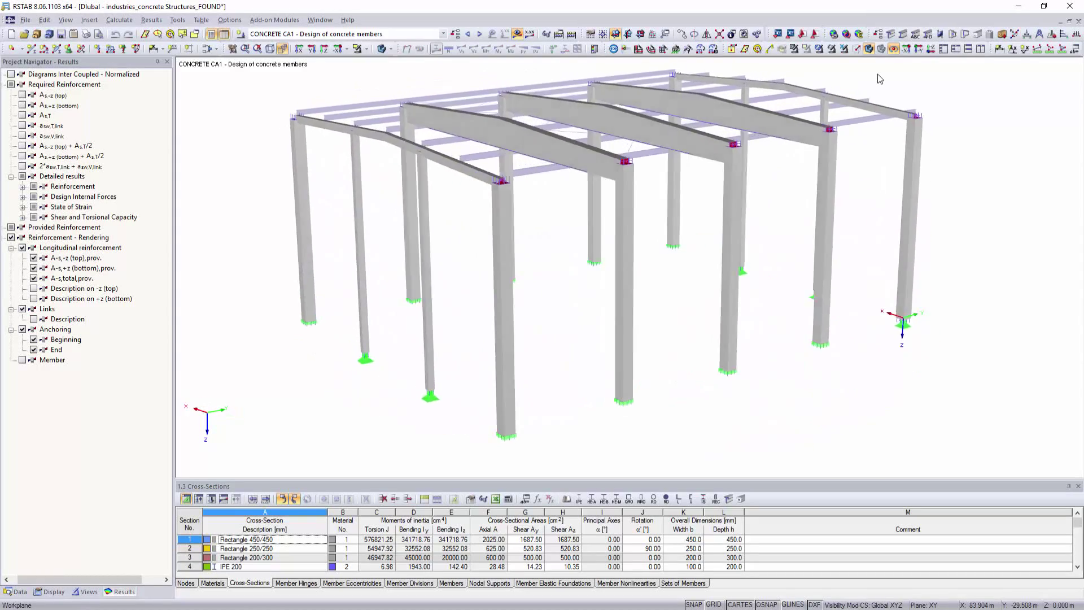
Step: Show the member bodies with the rebar cages, then hide them again, leaving only the cages
click(22, 359)
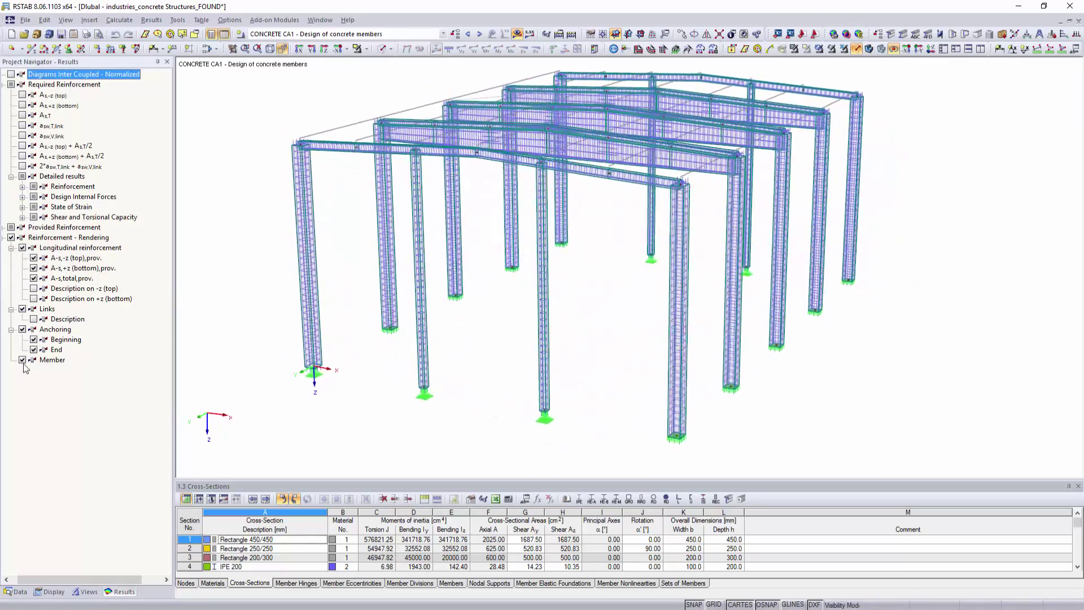
click(23, 361)
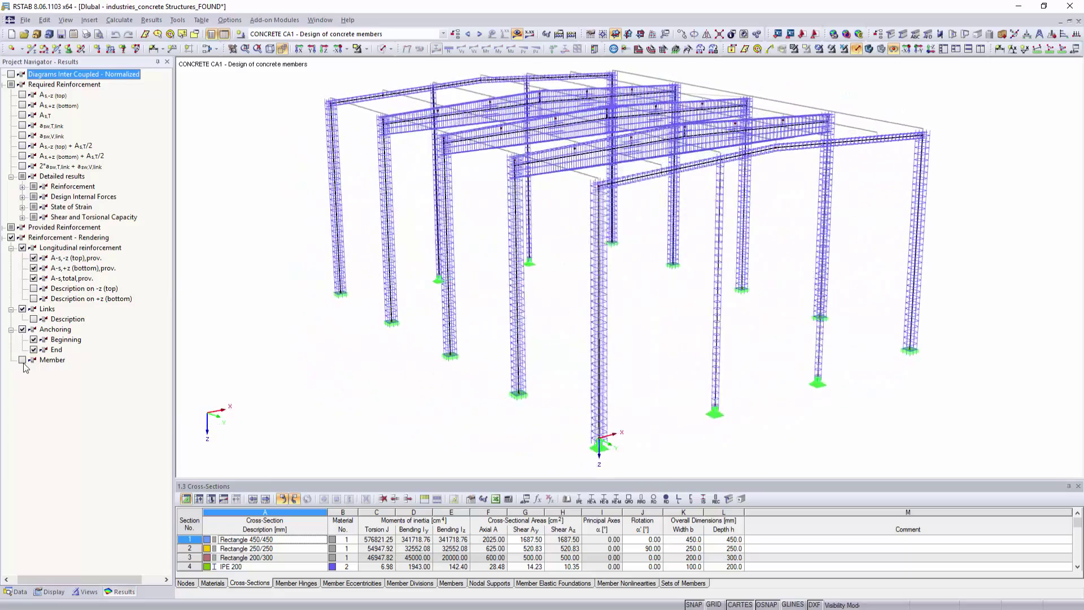
scroll(543, 243, up, 5)
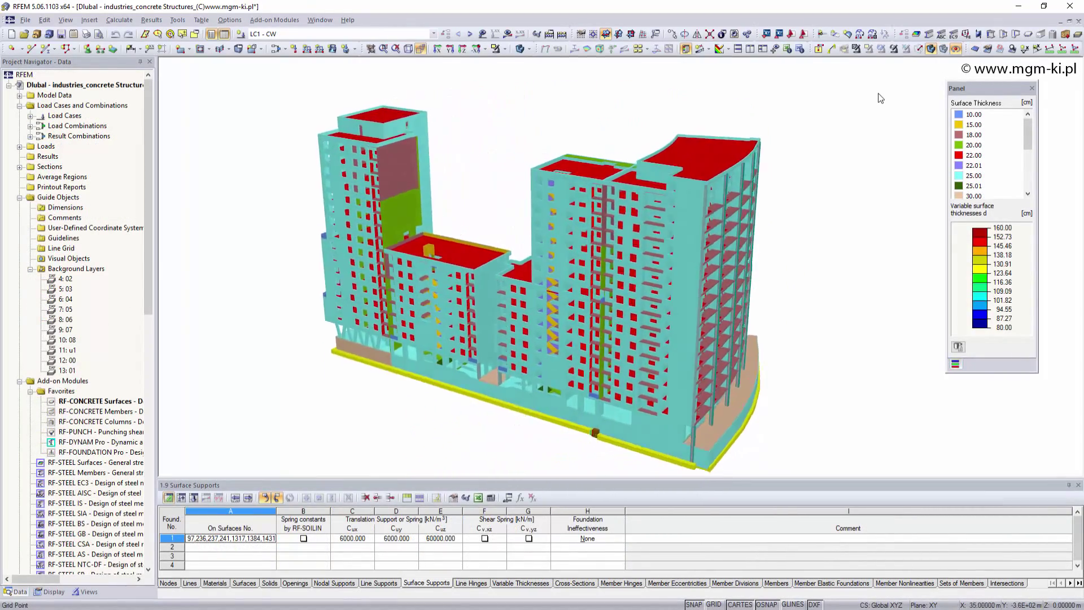
Step: Turn on Visibility mode so everything except the two slabs is ghosted
click(894, 49)
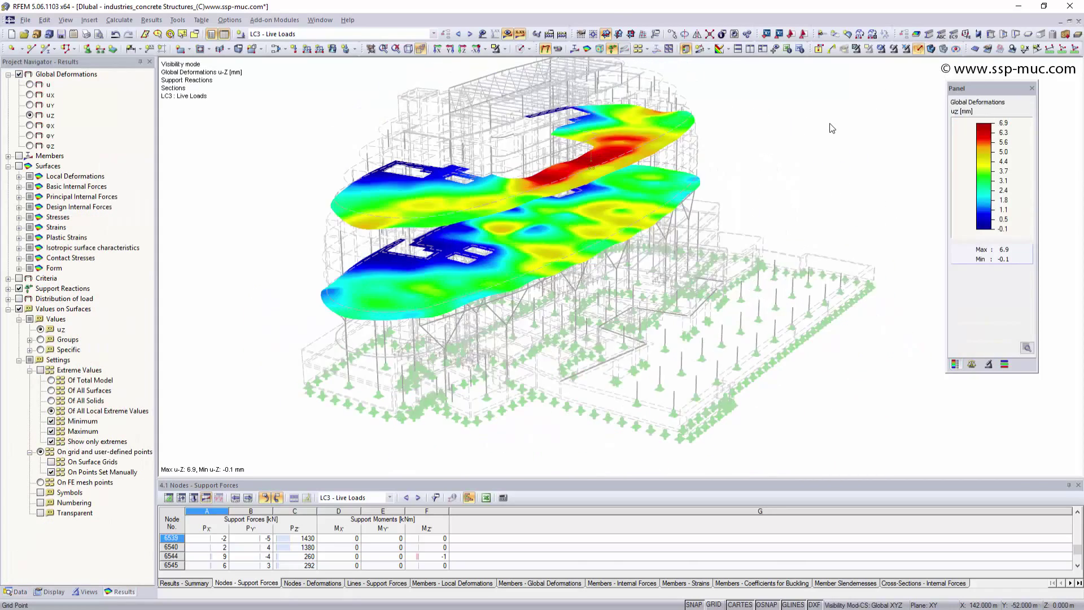
Step: Orbit in on the slabs and label the live-load uz deformations with extreme values
ctrl+middle_drag(832, 127, 766, 132)
scroll(590, 181, up, 3)
middle_drag(586, 178, 636, 240)
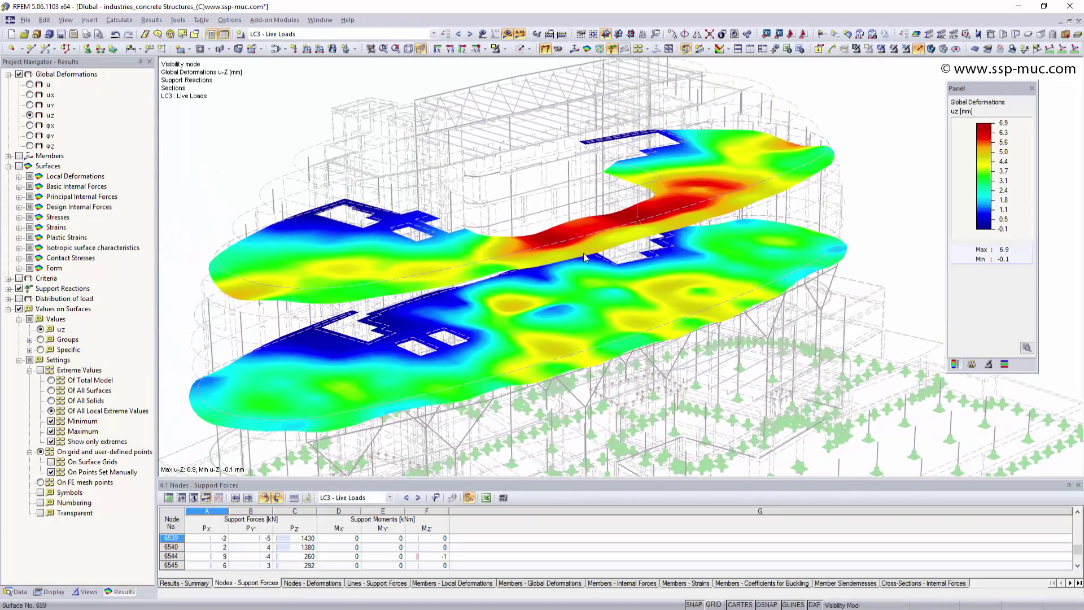
click(40, 371)
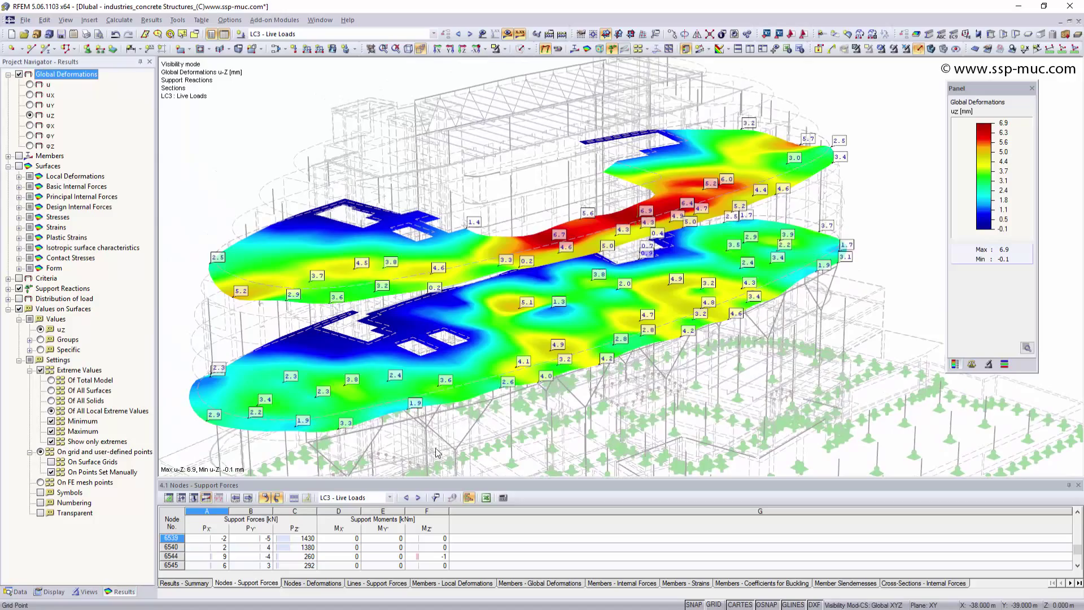
ctrl+middle_drag(627, 408, 679, 353)
scroll(679, 353, up, 1)
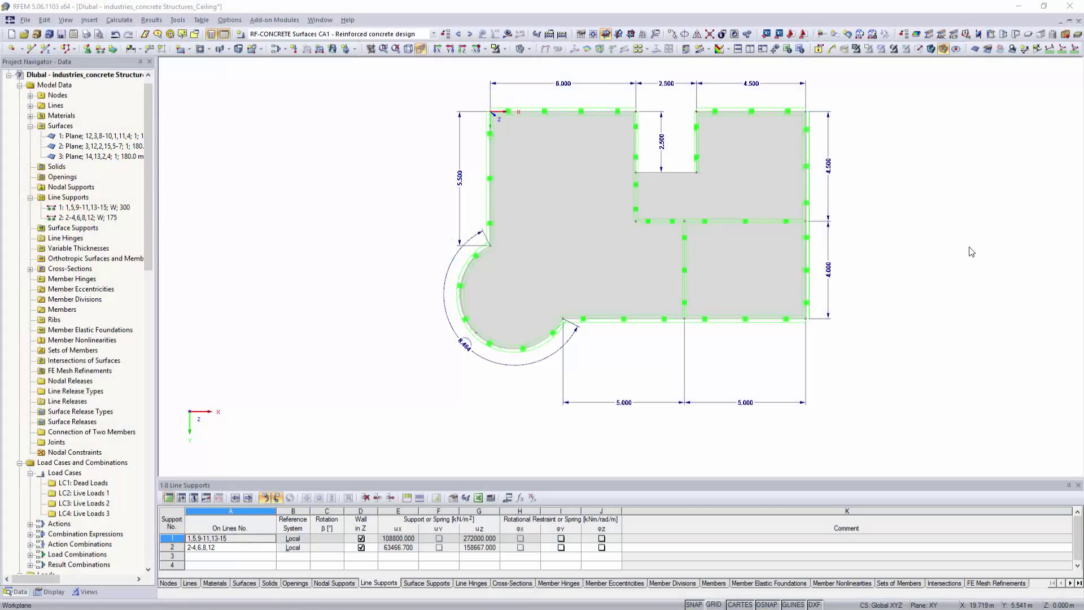
Step: Put the floor slab in isometric view and hide its dimension lines
ctrl+middle_drag(969, 247, 743, 102)
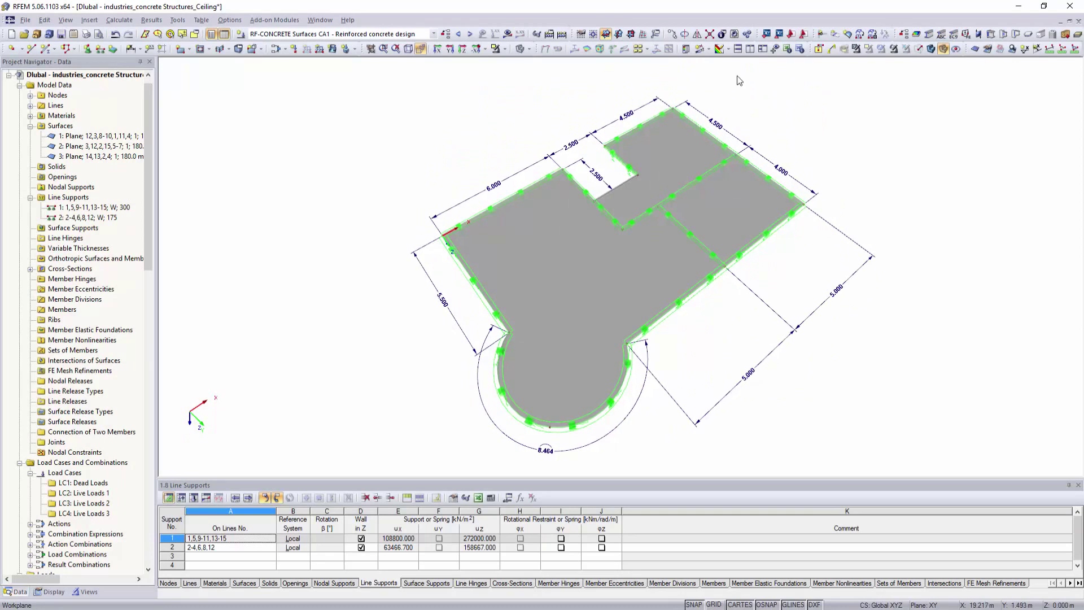
click(408, 49)
scroll(393, 95, up, 3)
right_click(402, 135)
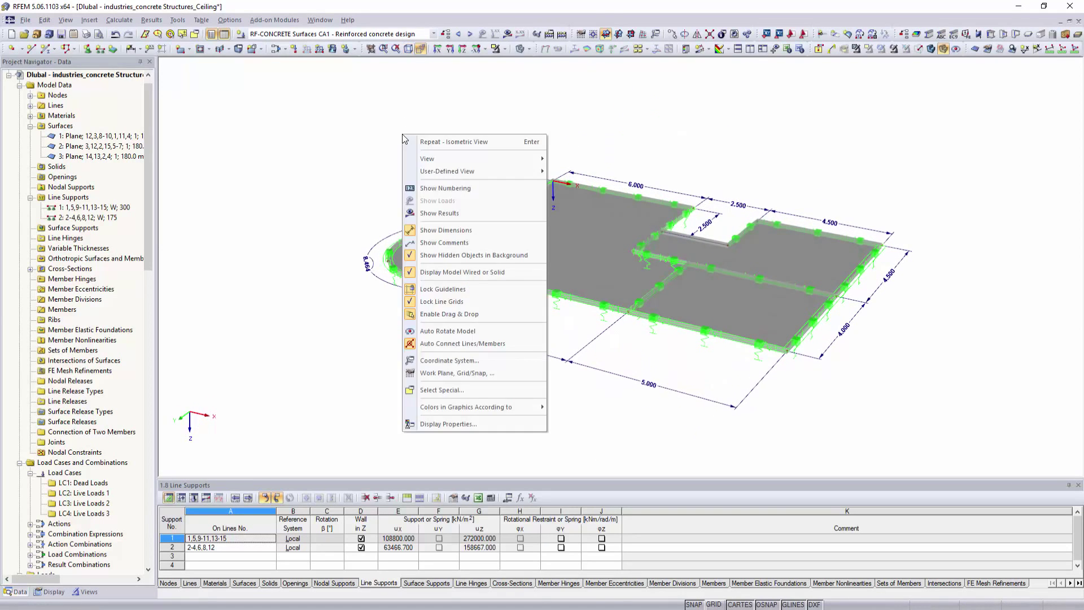
click(424, 229)
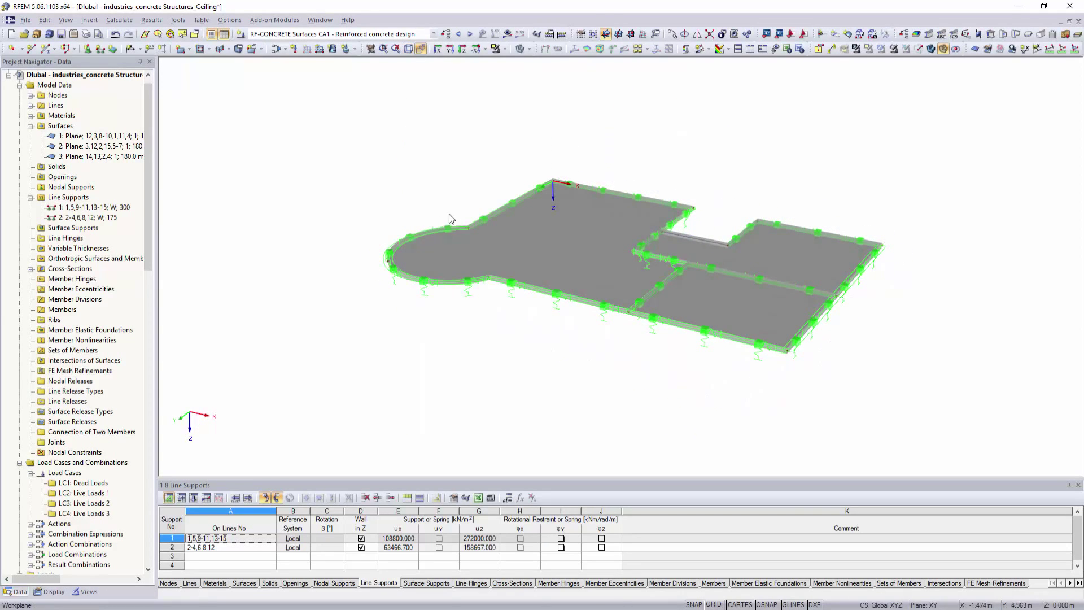
Step: Display the slab's deformation u contours (max 21.837 mm) and rotate to inspect them
click(508, 35)
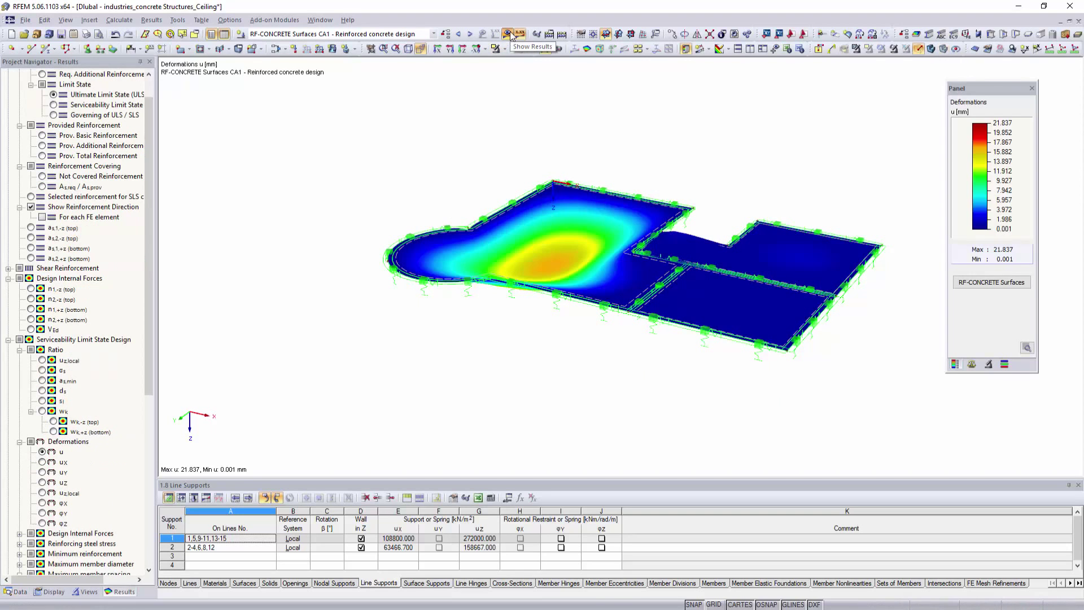
ctrl+middle_drag(479, 169, 393, 225)
scroll(314, 221, up, 3)
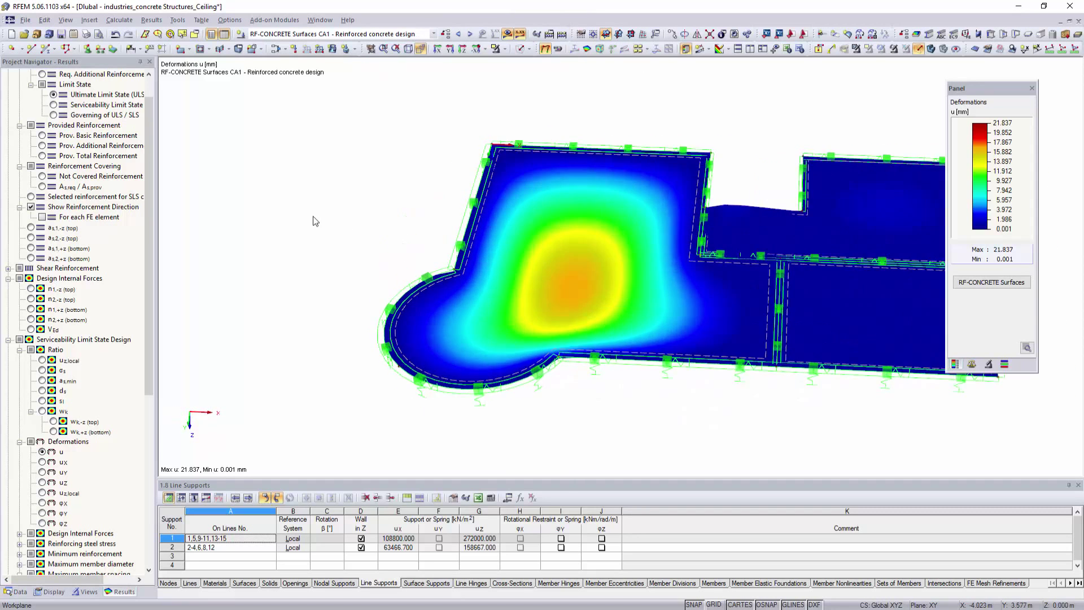
middle_drag(315, 221, 161, 218)
scroll(149, 96, up, 1)
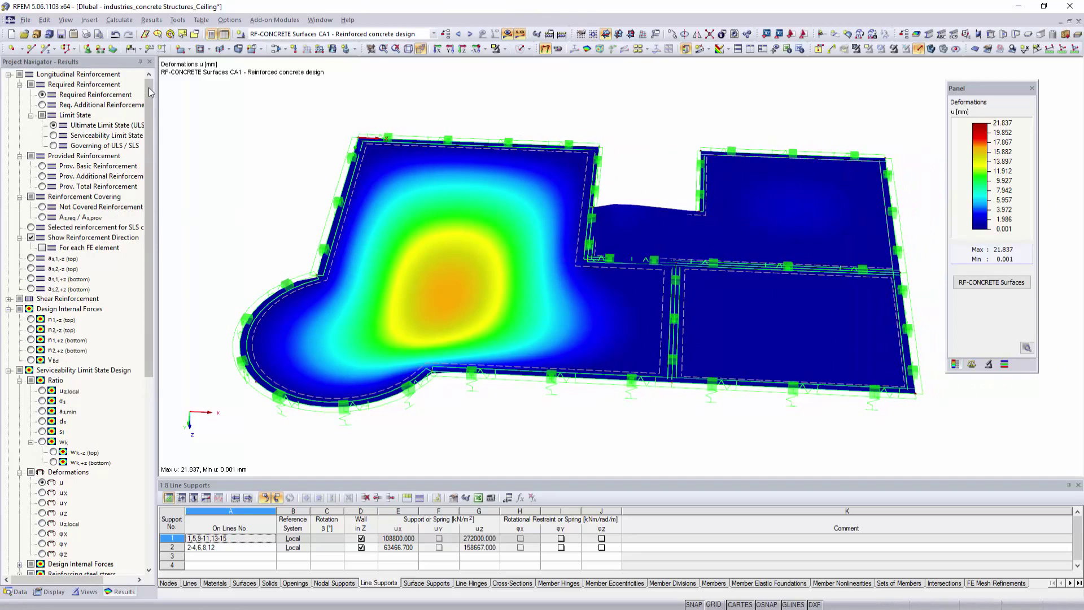
Step: Display required bottom reinforcement as,1,+z with numeric values on the surfaces
click(31, 259)
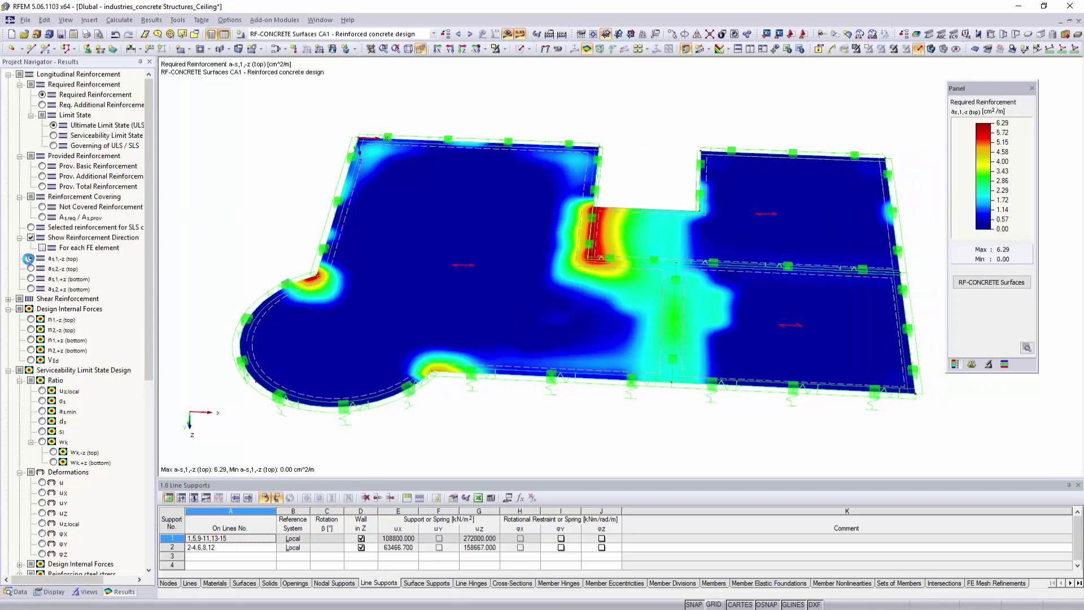
click(31, 269)
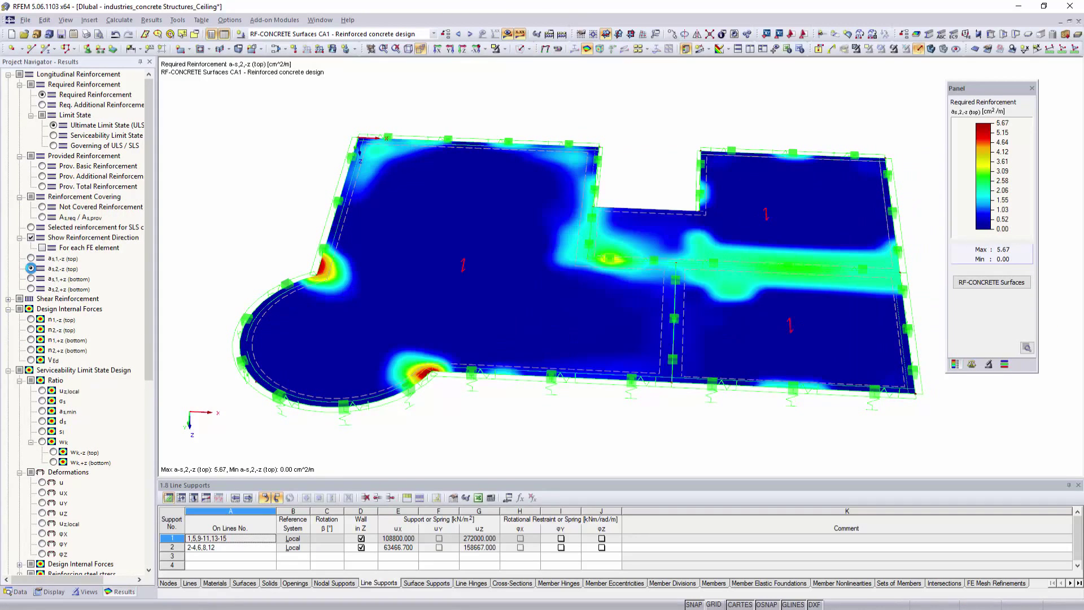
click(32, 278)
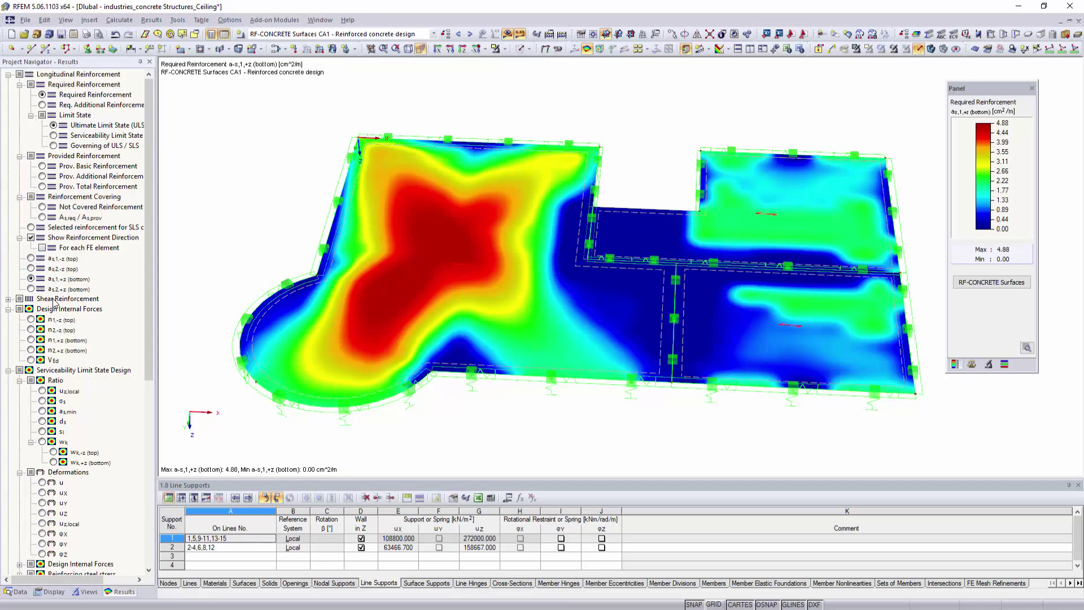
scroll(62, 335, down, 10)
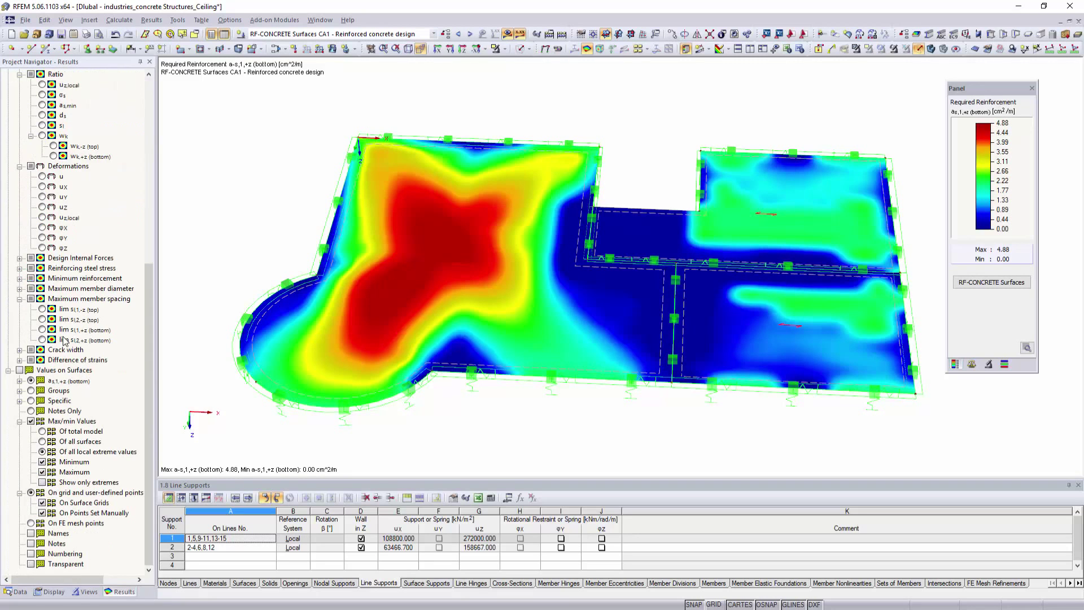
click(19, 370)
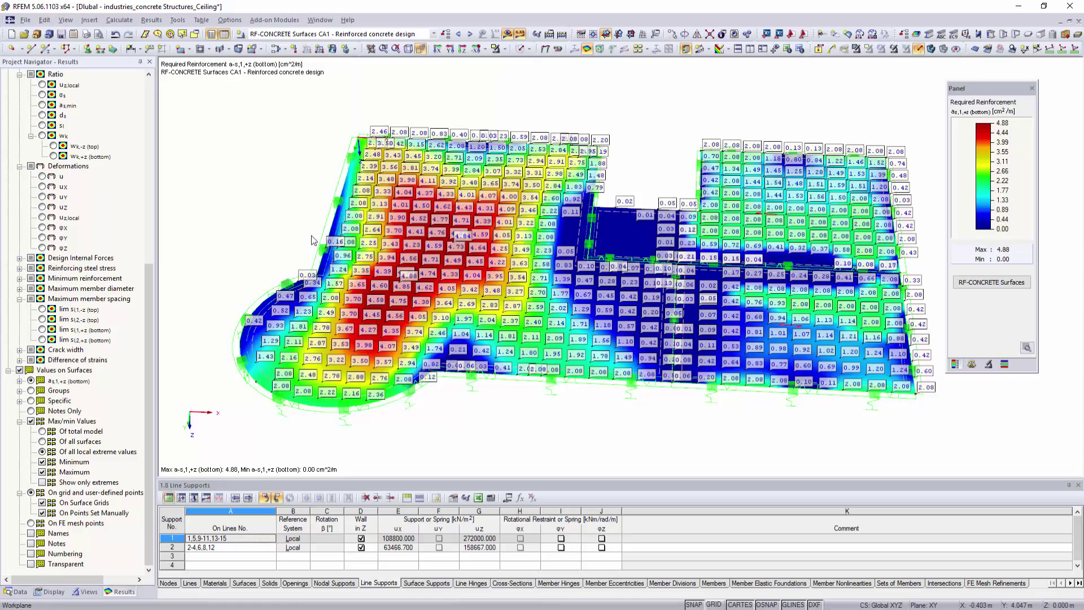
ctrl+middle_drag(312, 243, 556, 152)
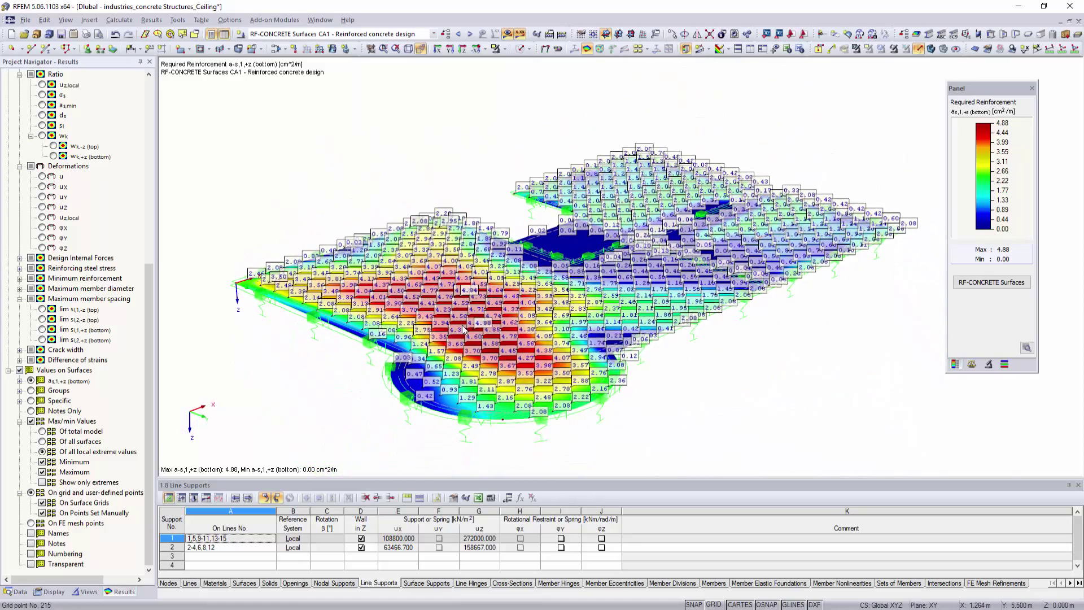
scroll(476, 315, up, 5)
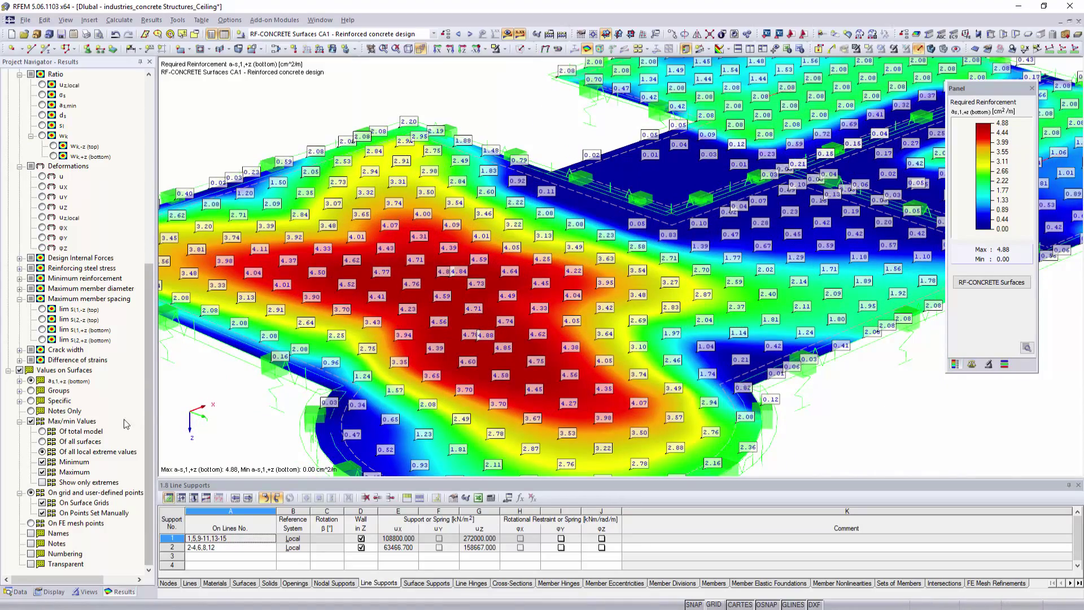
Step: Keep only extreme-value labels and show the reinforcement as isolines in top view
click(42, 503)
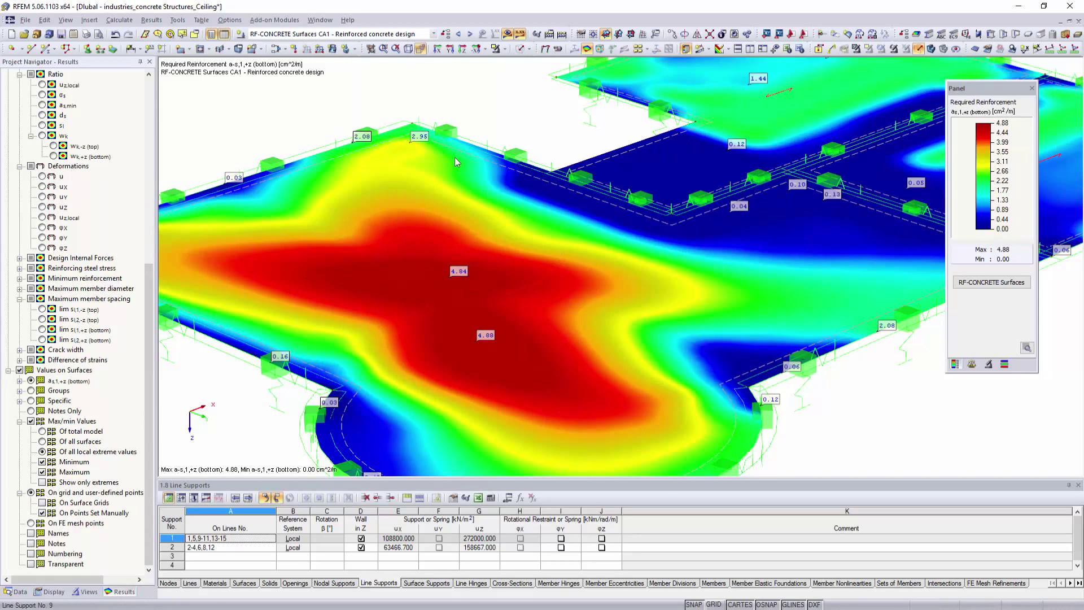
click(463, 49)
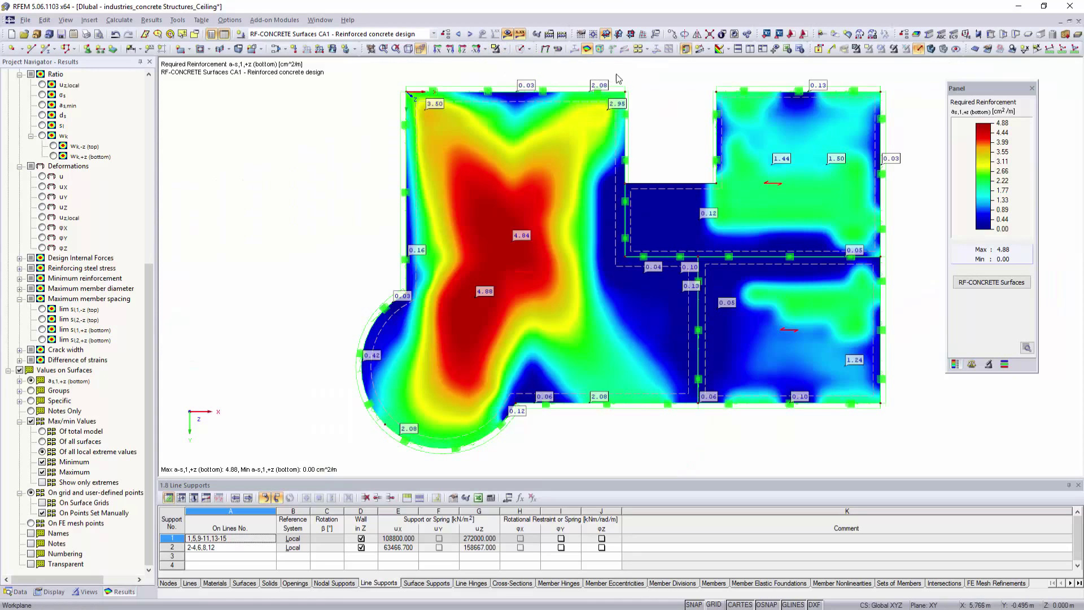
click(728, 50)
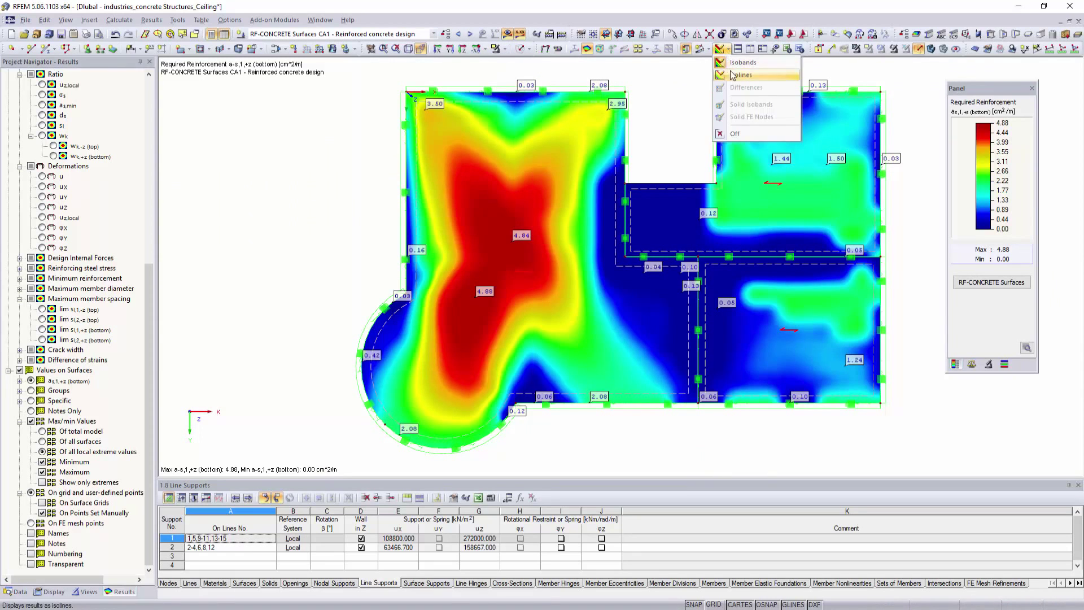
click(739, 75)
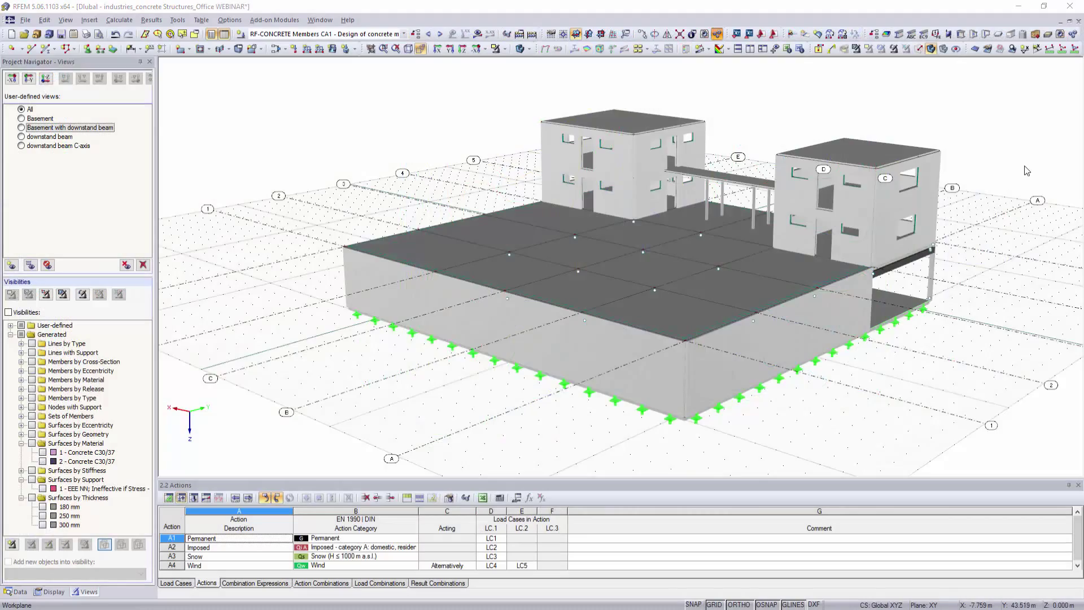
Step: Switch to the basement downstand beam view and review RF-CONCRETE Members materials and ribs
ctrl+middle_drag(602, 235, 253, 159)
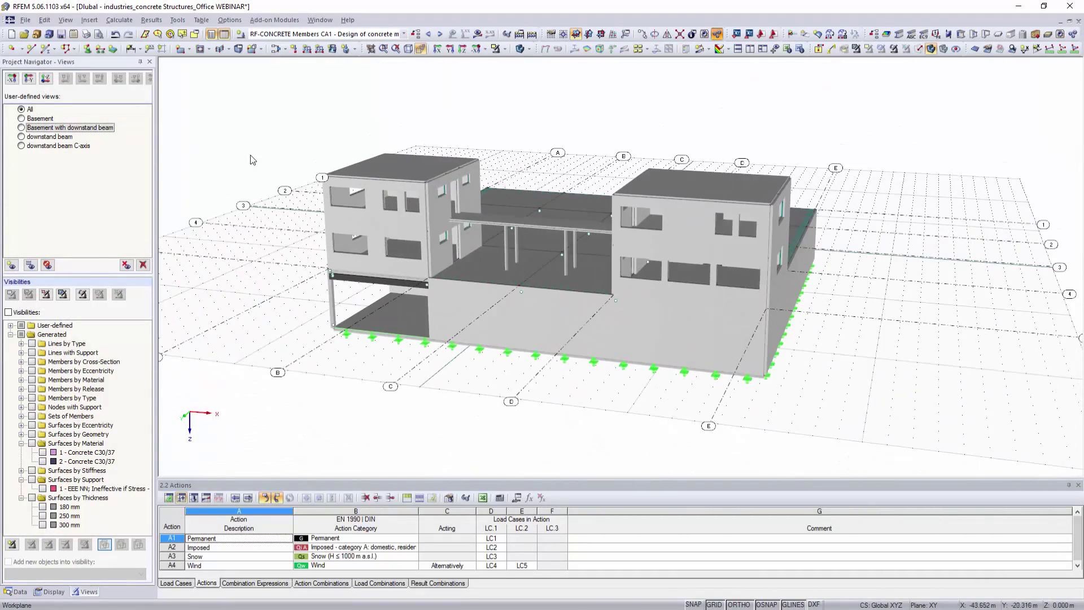
click(21, 127)
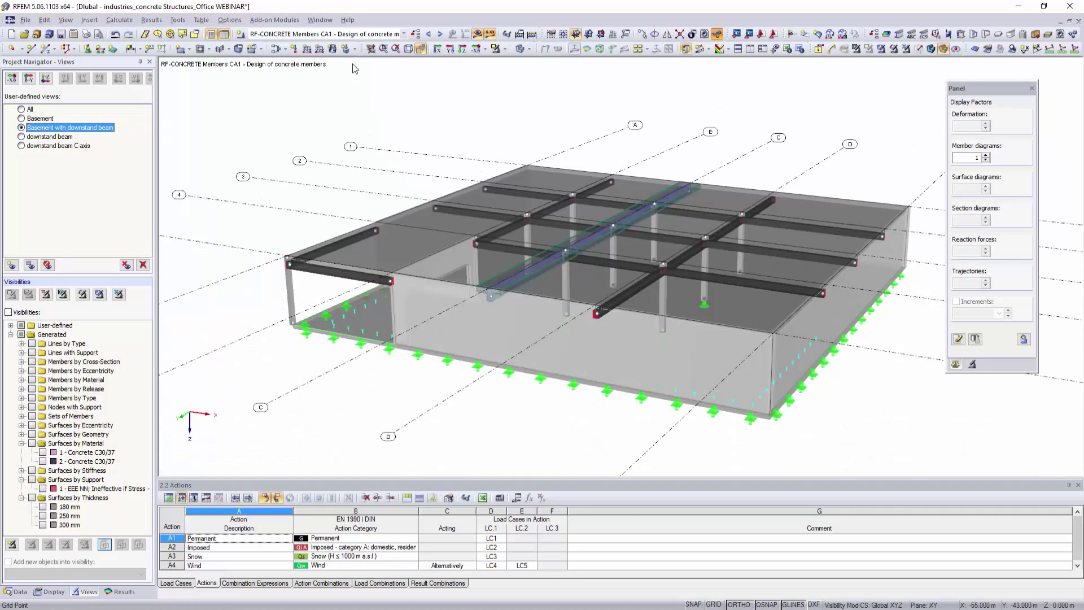
click(416, 34)
click(260, 150)
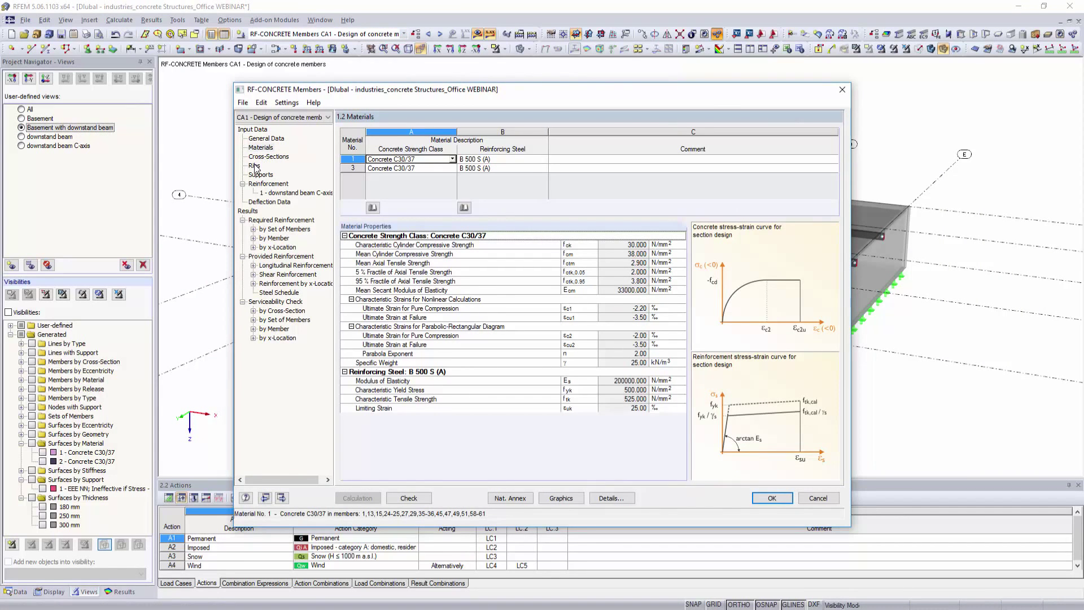
click(254, 165)
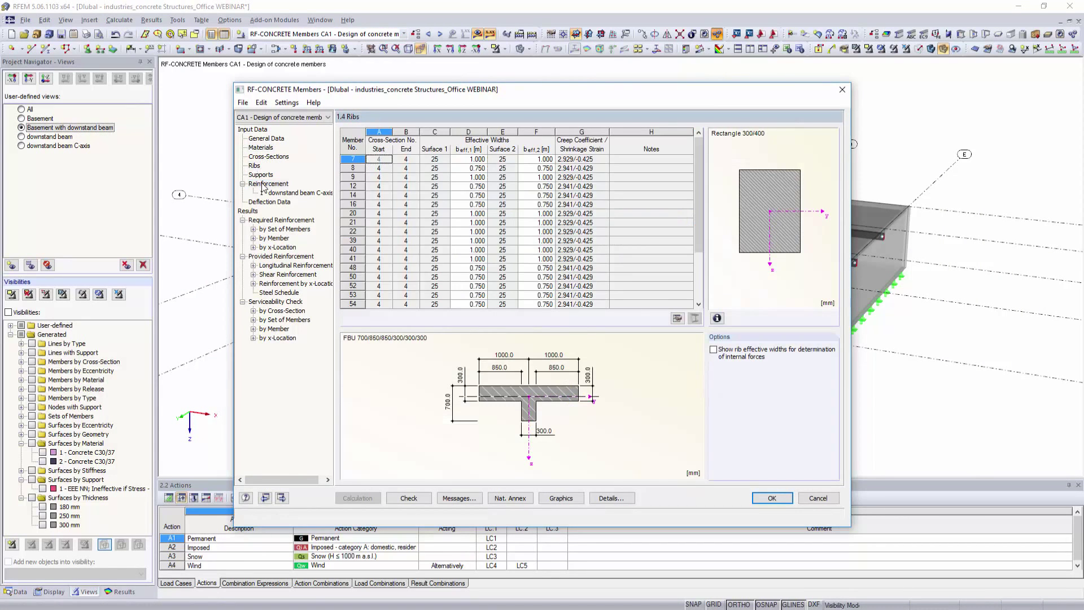
Step: Review the 1.6 Reinforcement tabs: links, layout, minimum reinforcement, shear joint, EN 1992-1-1, serviceability
click(263, 184)
click(429, 181)
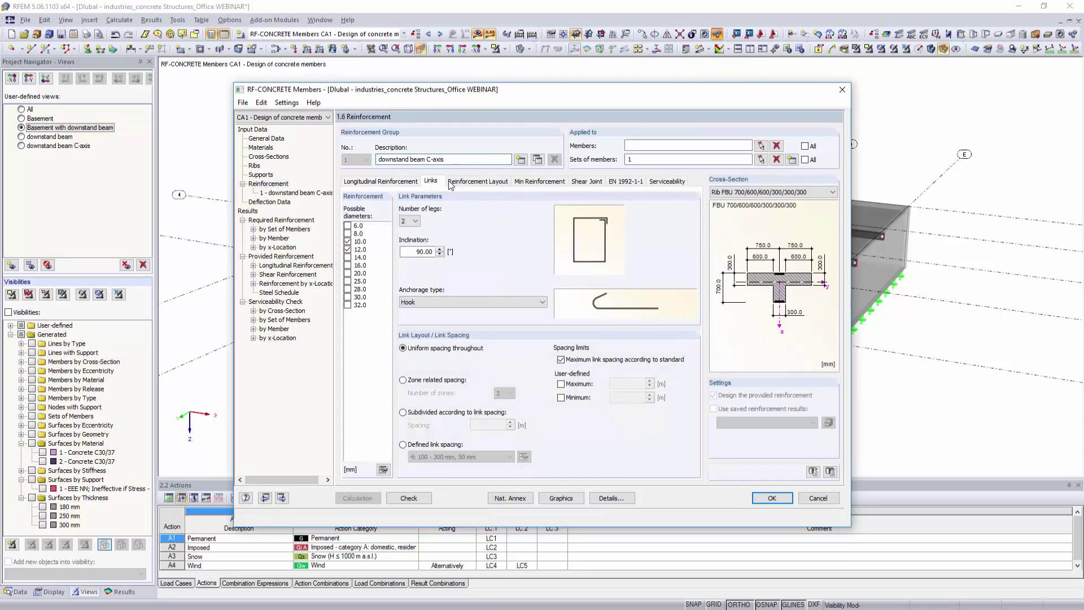
click(480, 182)
click(525, 181)
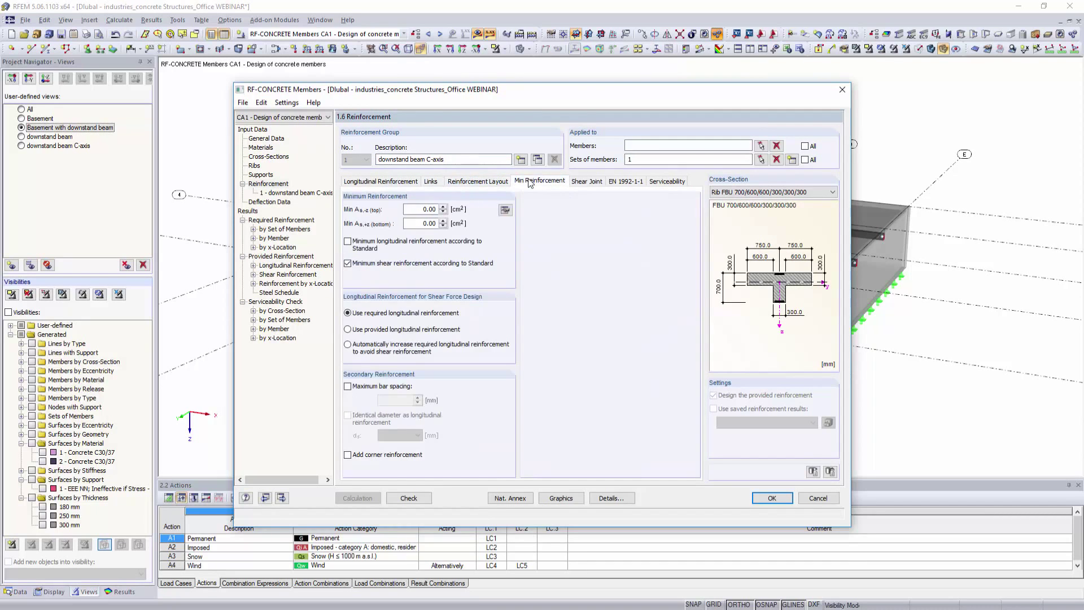
click(587, 182)
click(628, 182)
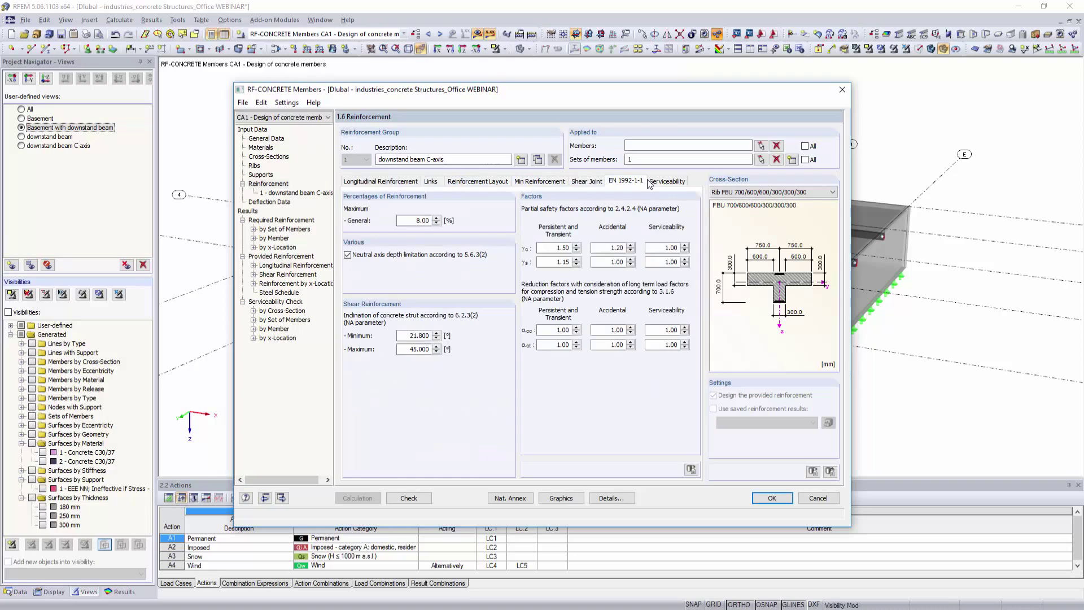
click(657, 184)
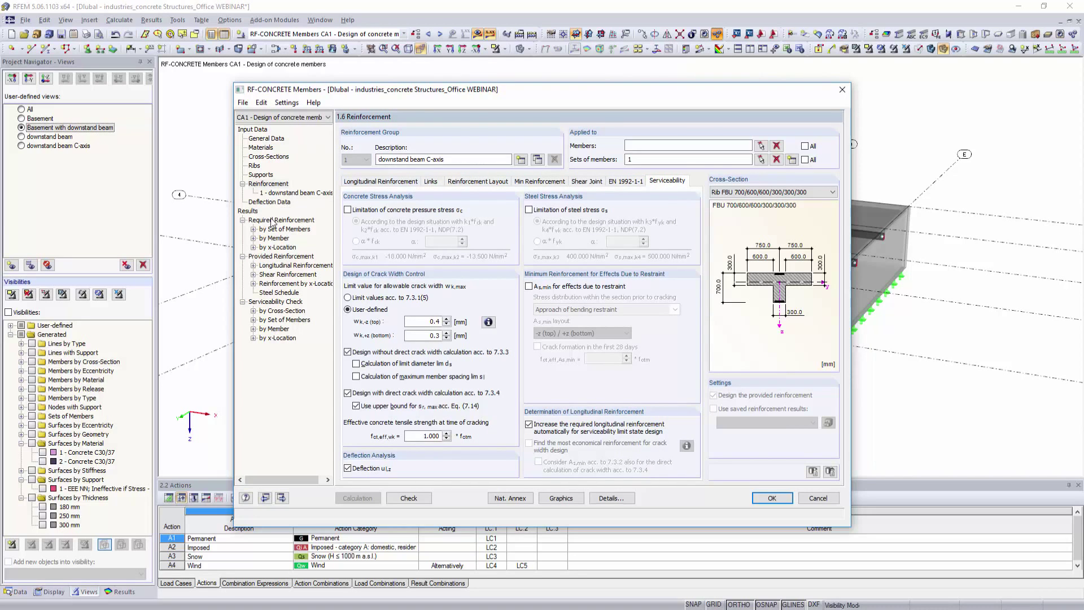
Step: Check required reinforcement by set of members, including longitudinal torsion reinforcement
click(283, 228)
click(620, 337)
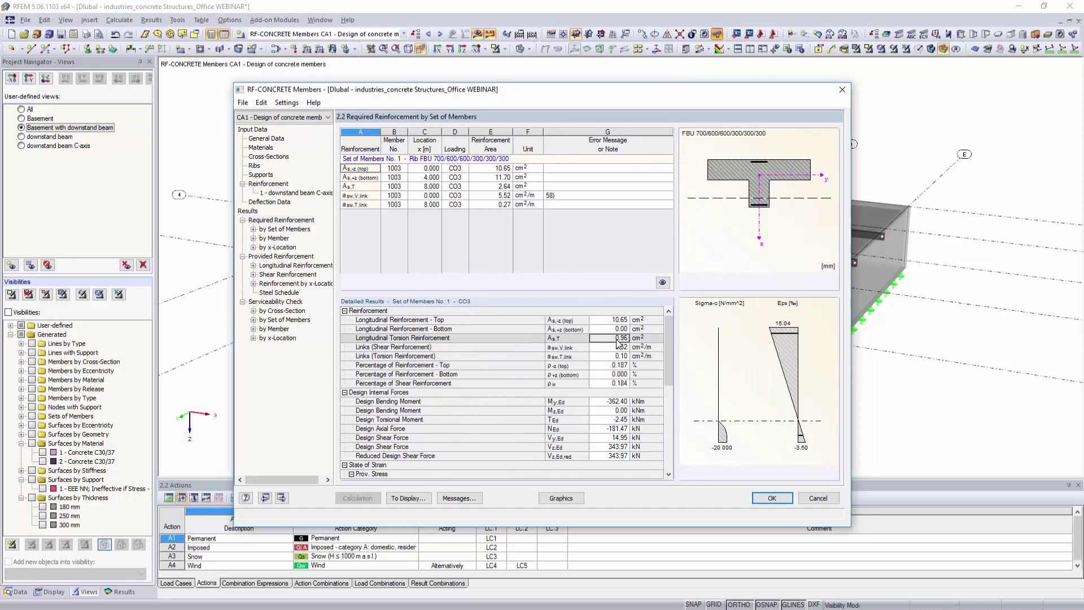
scroll(619, 342, down, 4)
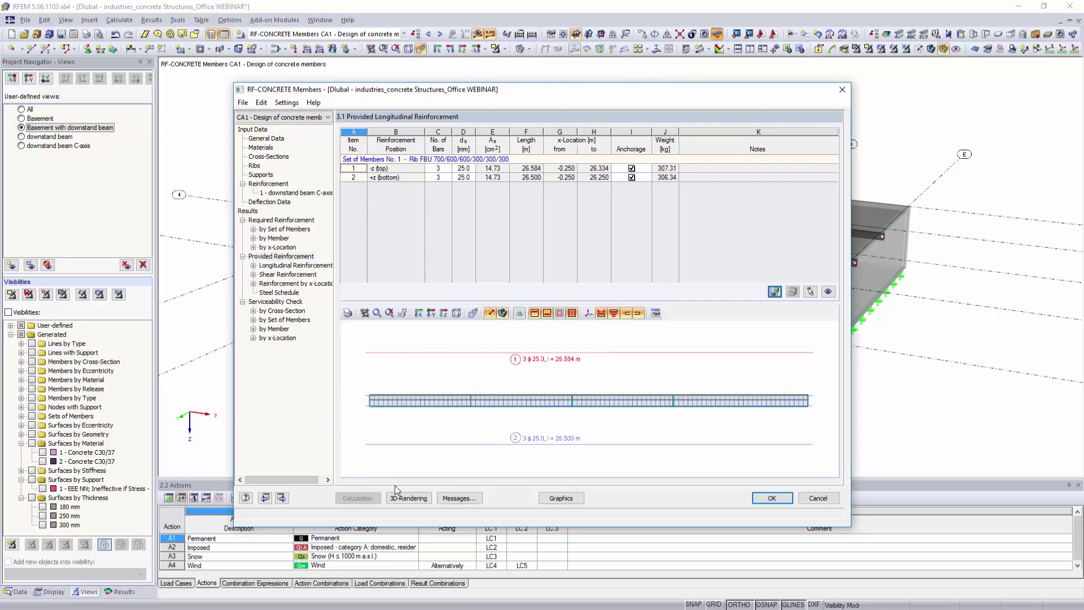
Step: Open the 3D reinforcement rendering, rotate it and hide top bars, bottom bars and link dimension
click(408, 497)
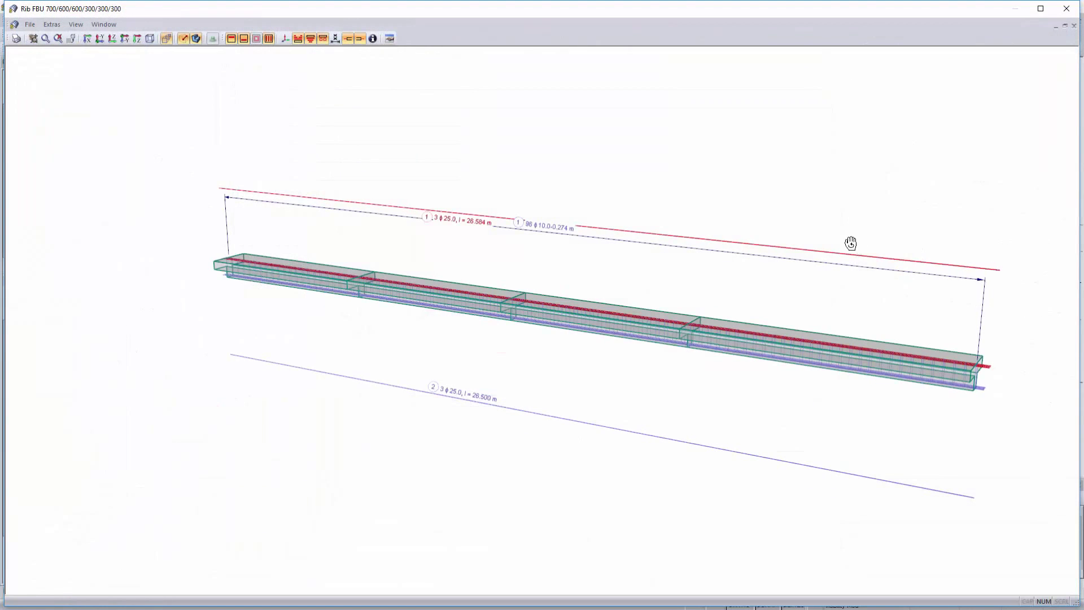
drag(851, 243, 769, 189)
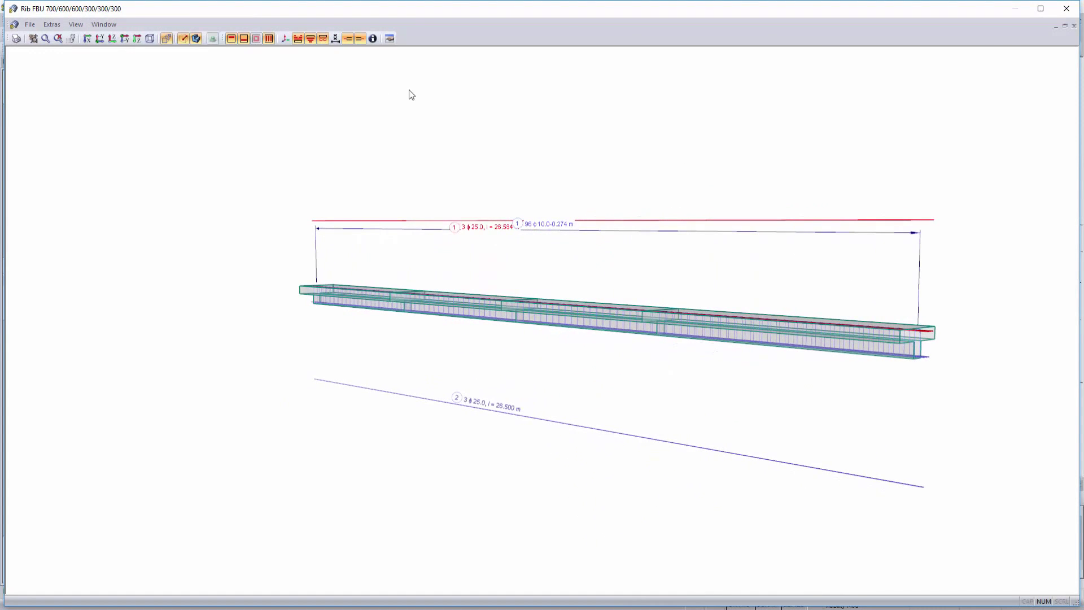
click(297, 38)
click(310, 40)
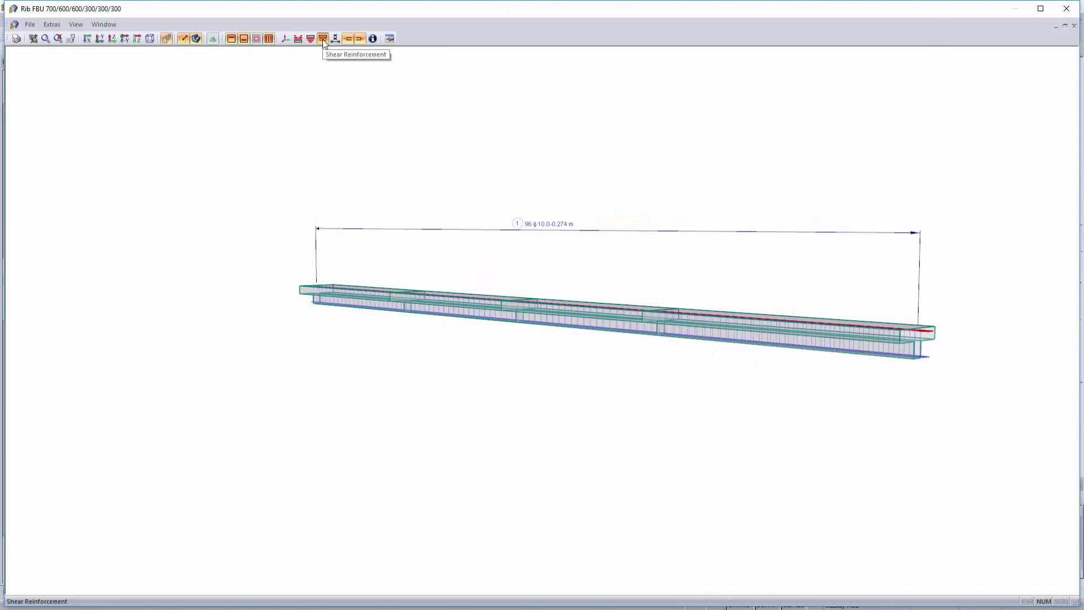
click(322, 39)
click(166, 40)
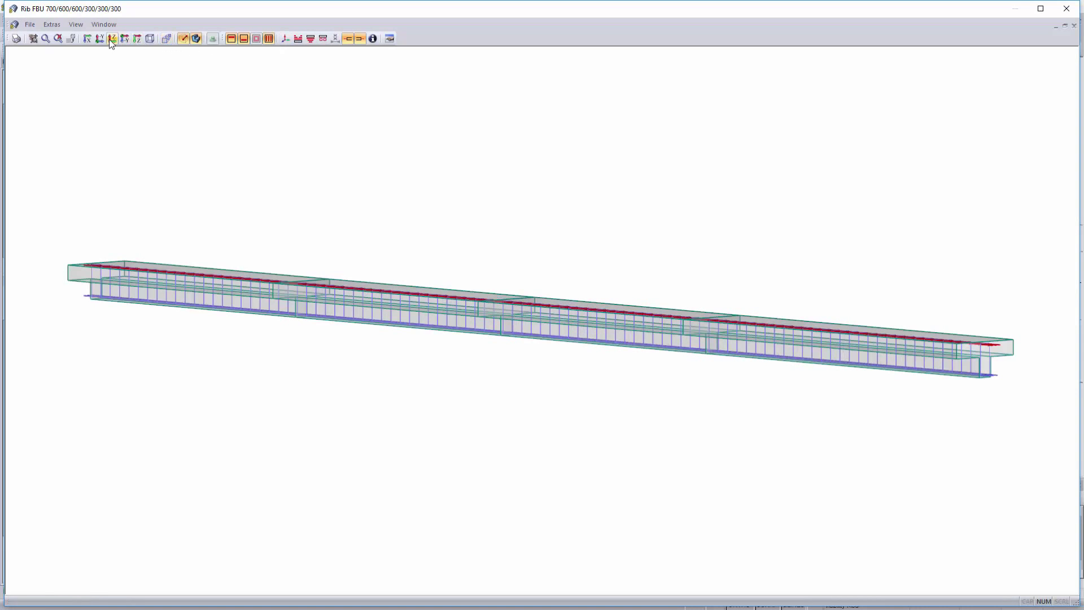
Step: View the beam cross-section head-on, orbit it, then close the rendering and RF-CONCRETE Members
click(90, 39)
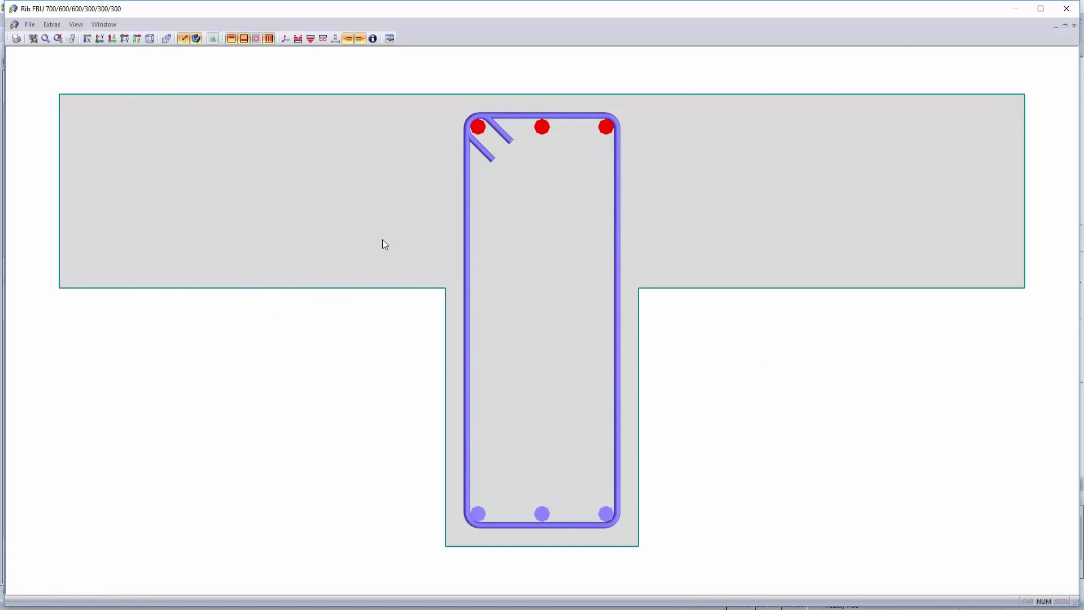
scroll(382, 241, up, 3)
ctrl+middle_drag(388, 244, 398, 252)
scroll(398, 250, down, 8)
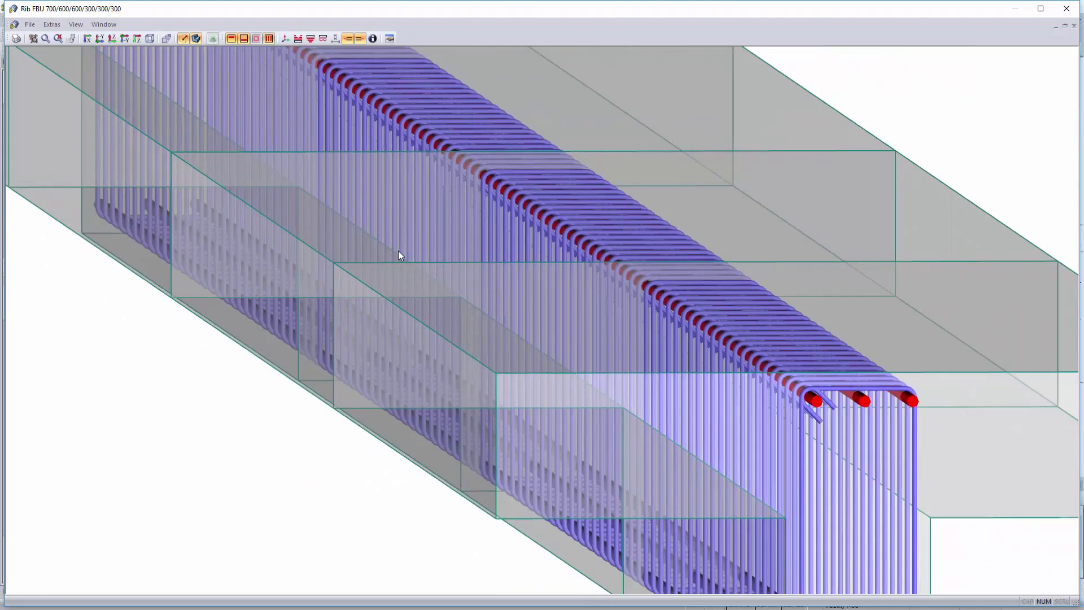
key(Escape)
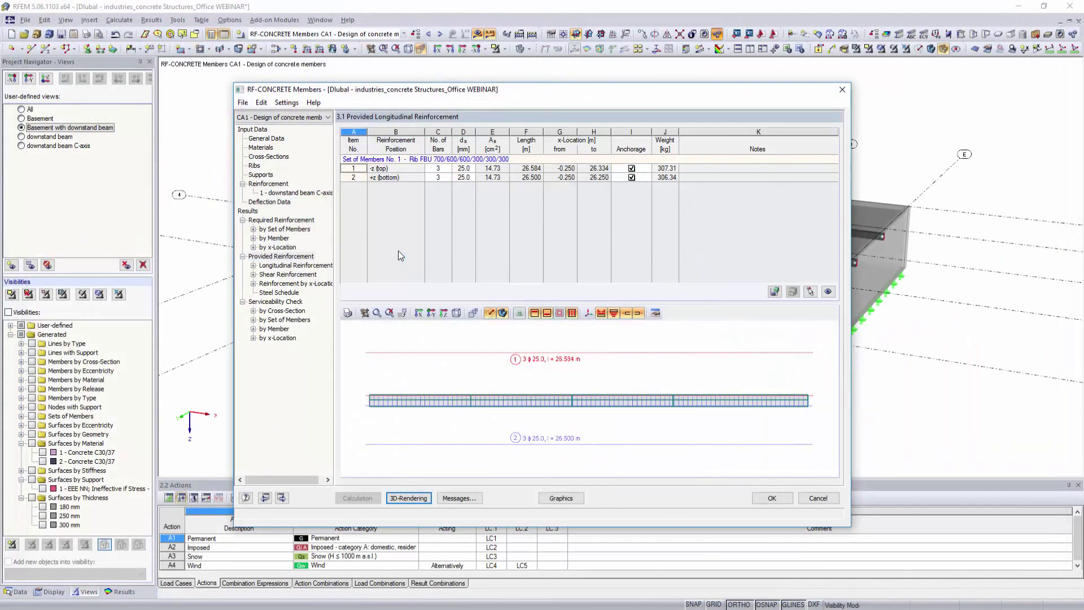
click(773, 498)
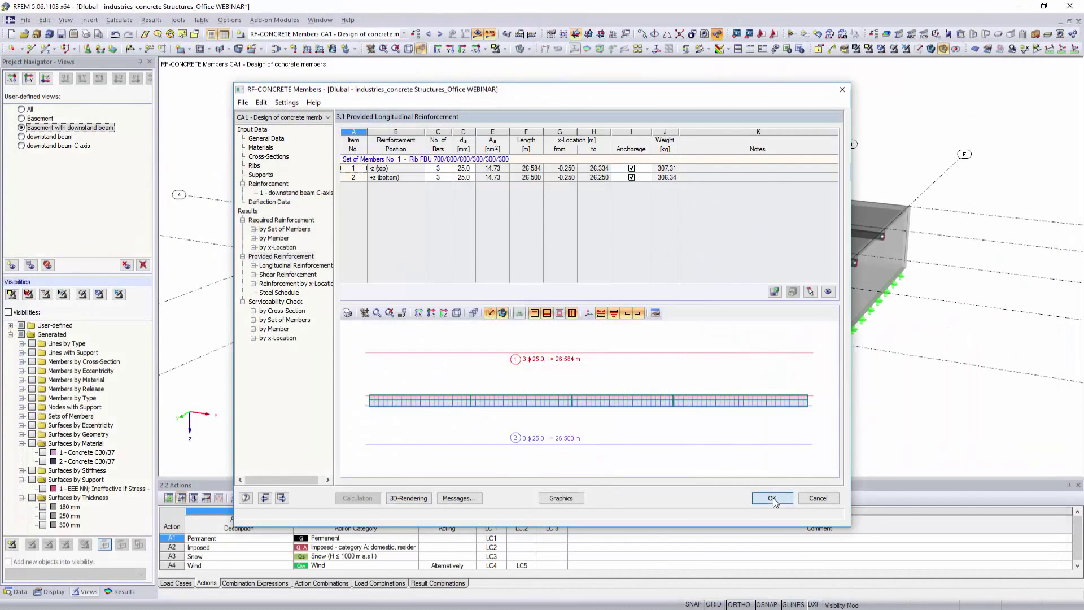
Step: Switch to the downstand beam C-axis view and toggle the required top and bottom reinforcement diagrams
click(24, 146)
click(117, 591)
click(31, 95)
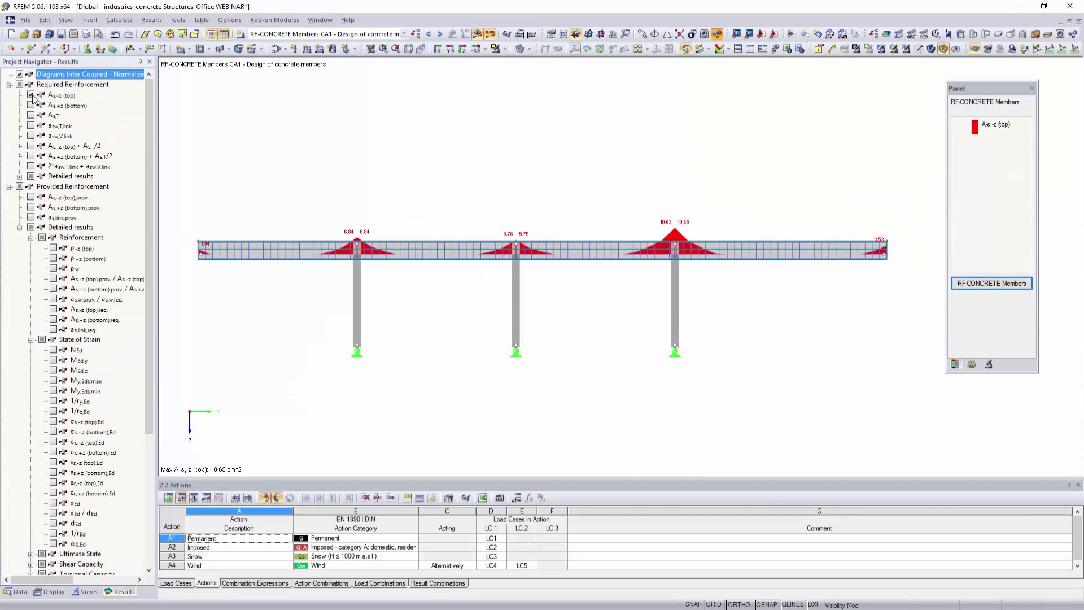
click(29, 105)
click(29, 94)
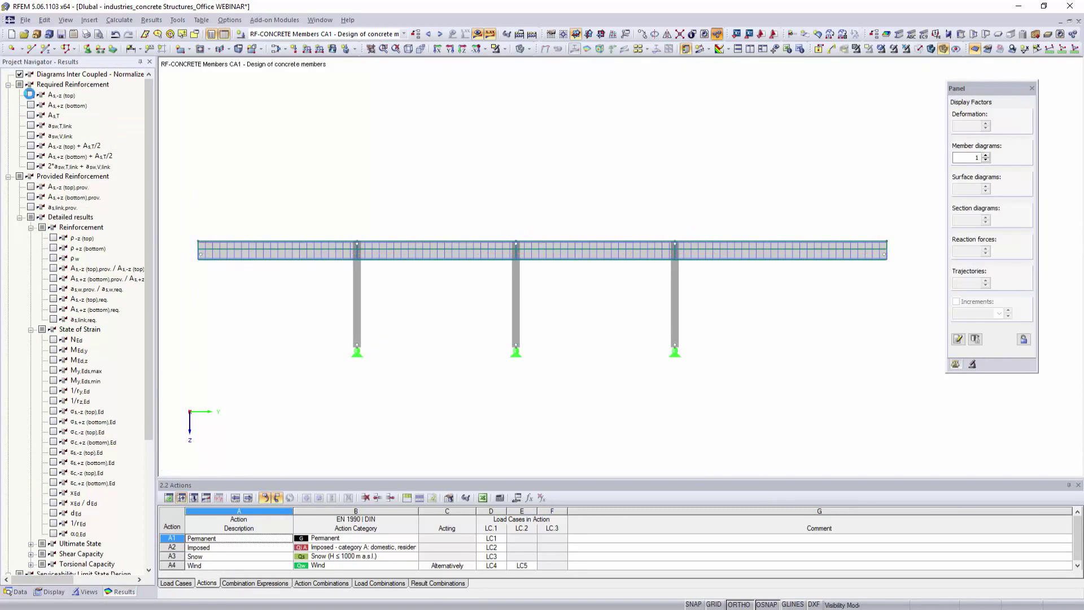
Step: Show M-Ed,y with labelled top and bottom reinforcement bars for design case CA2
click(53, 350)
scroll(55, 354, down, 6)
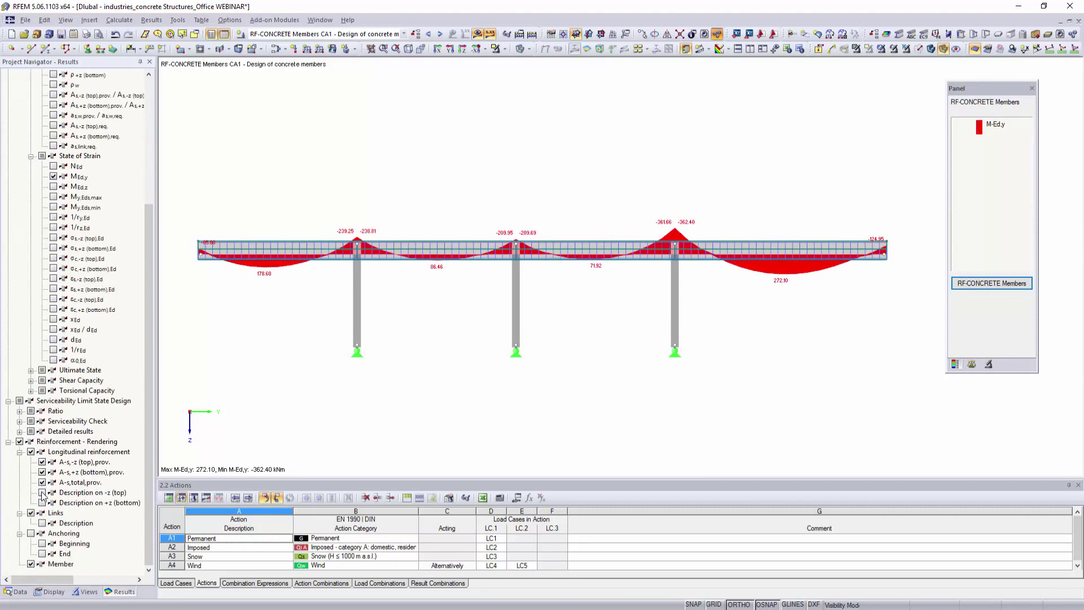
click(42, 492)
click(43, 502)
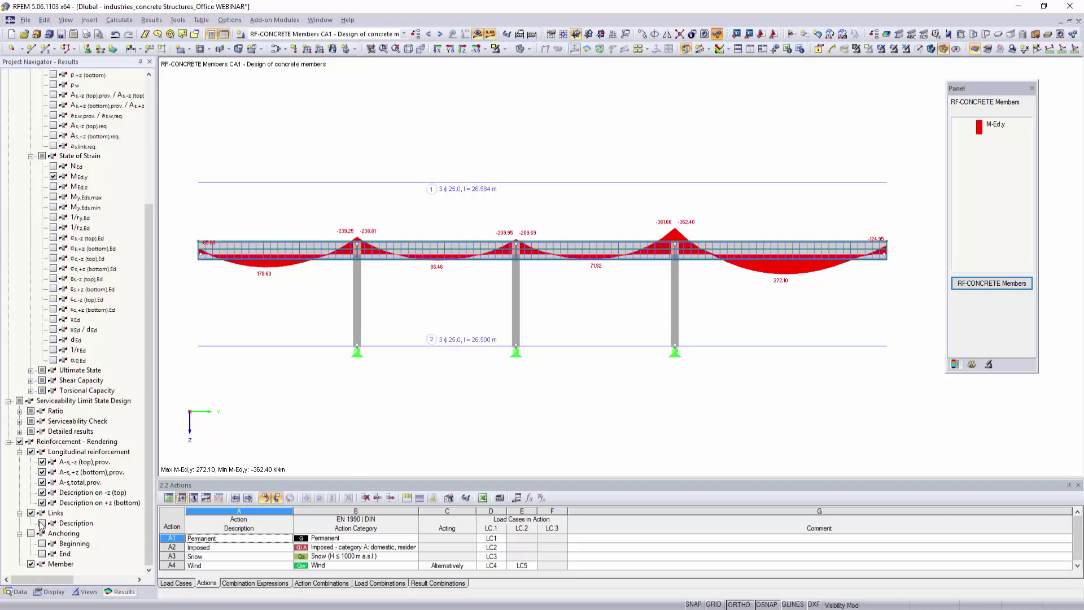
click(440, 35)
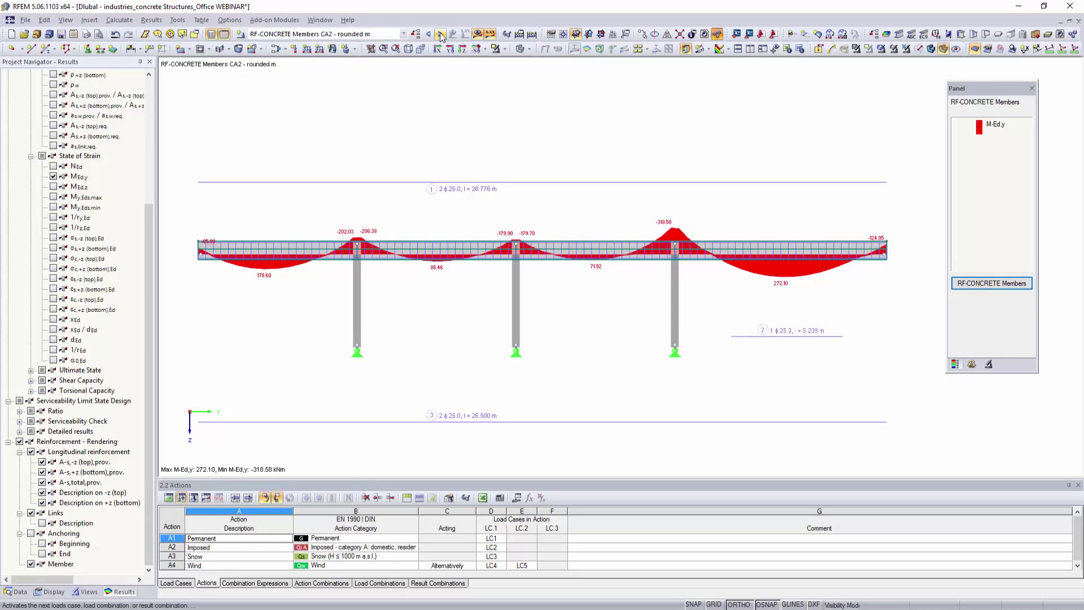
Step: Apply the 'downstand beam' view and orbit to see the beam in 3D within the building
click(89, 591)
click(22, 137)
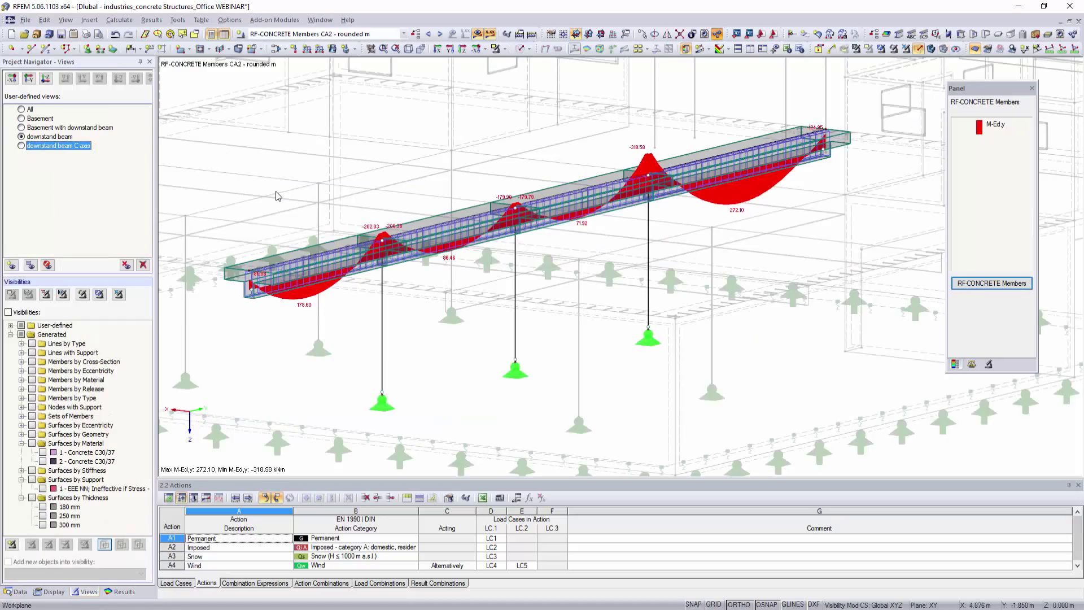
ctrl+middle_drag(255, 190, 462, 202)
scroll(517, 173, up, 5)
ctrl+middle_drag(462, 202, 451, 204)
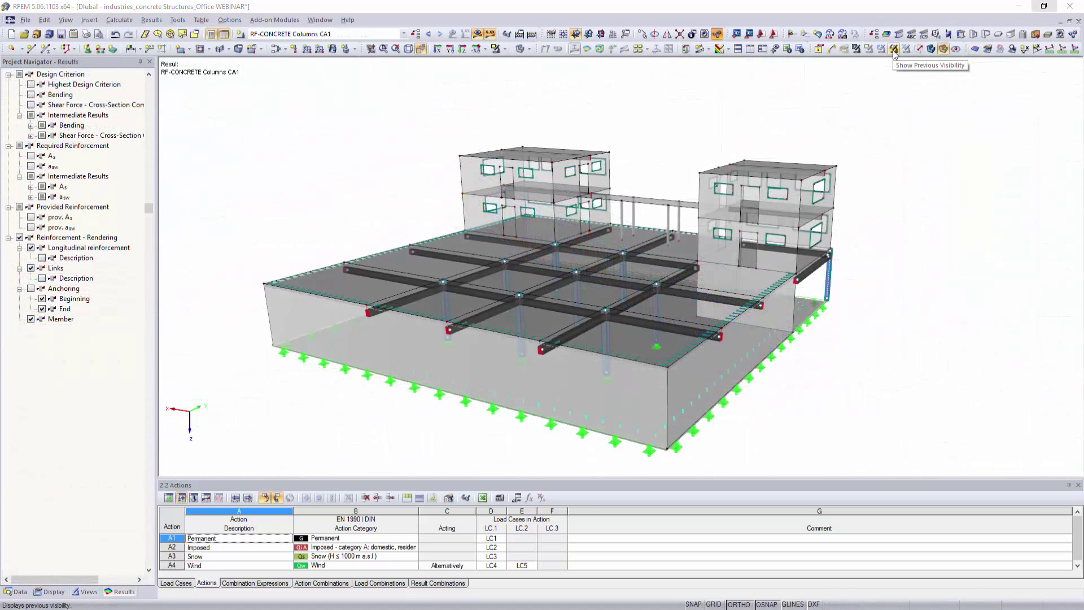
Step: Isolate the columns over a greyed building and review RF-CONCRETE Columns materials and cross-sections
click(894, 49)
shift+middle_drag(914, 186, 870, 429)
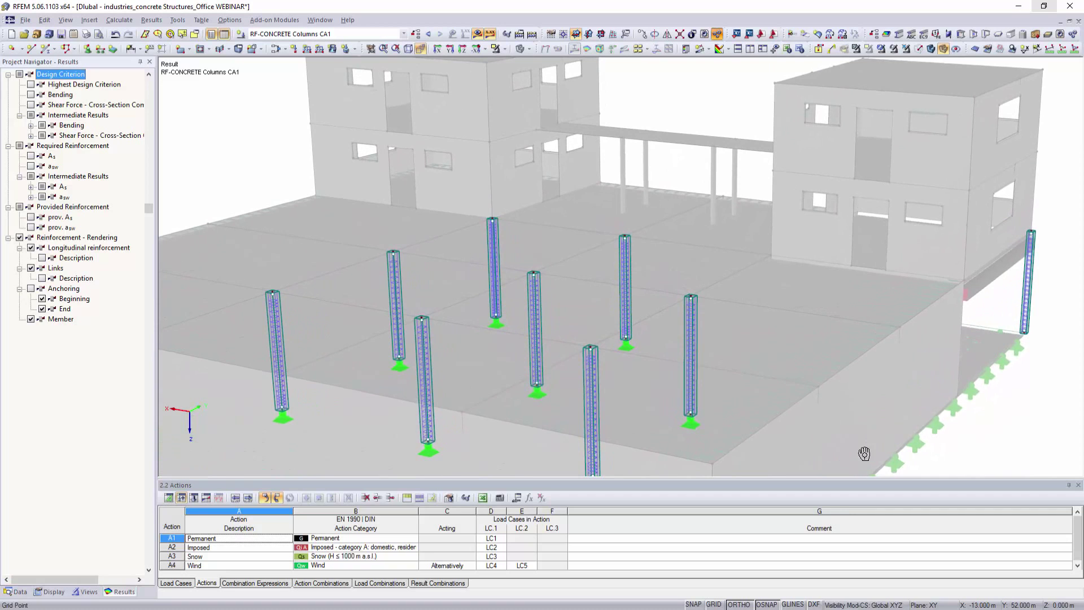
click(415, 34)
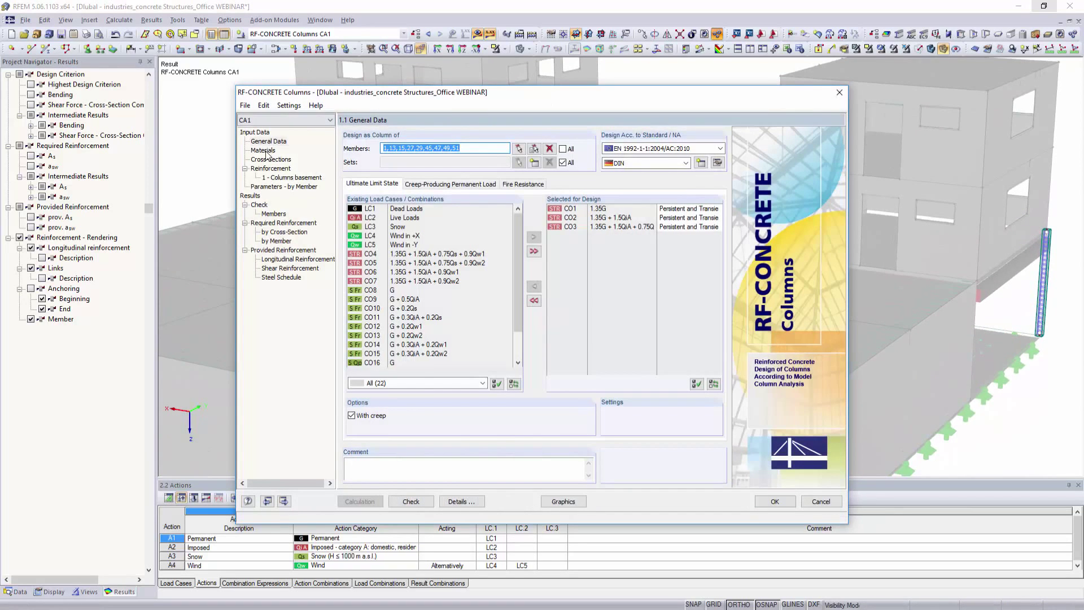
click(264, 150)
click(265, 160)
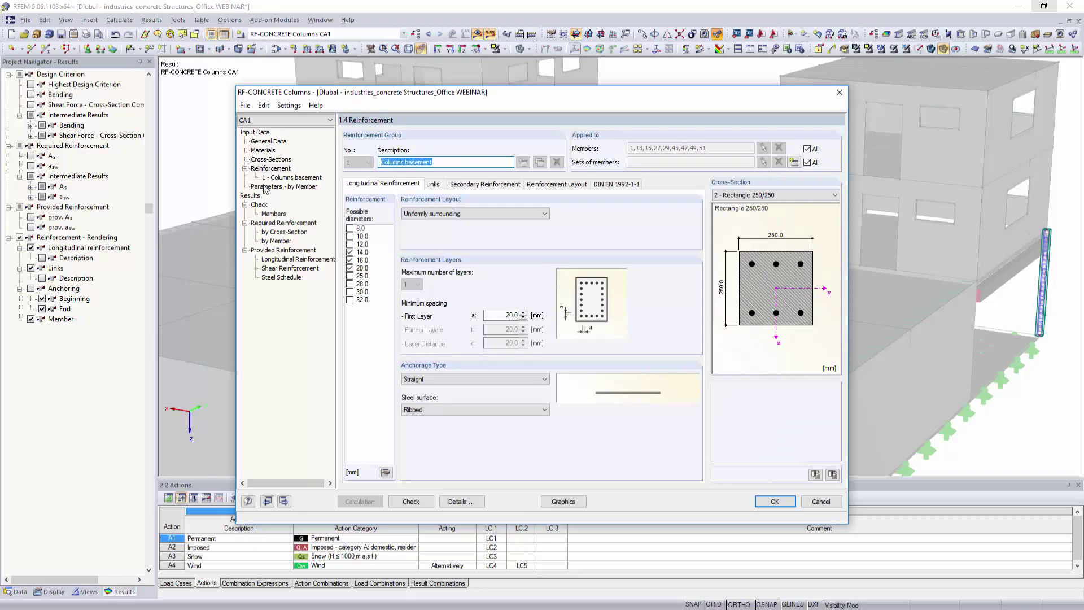
Step: Check member and cross-section results, then show the provided 4 Ø14 longitudinal bars in 3D preview
click(260, 205)
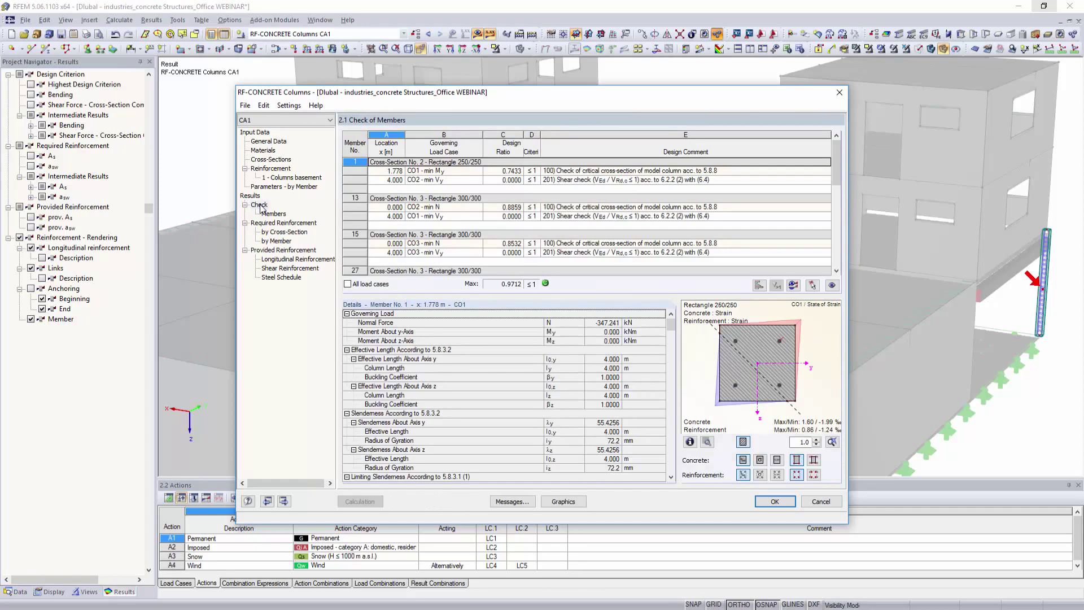
click(260, 225)
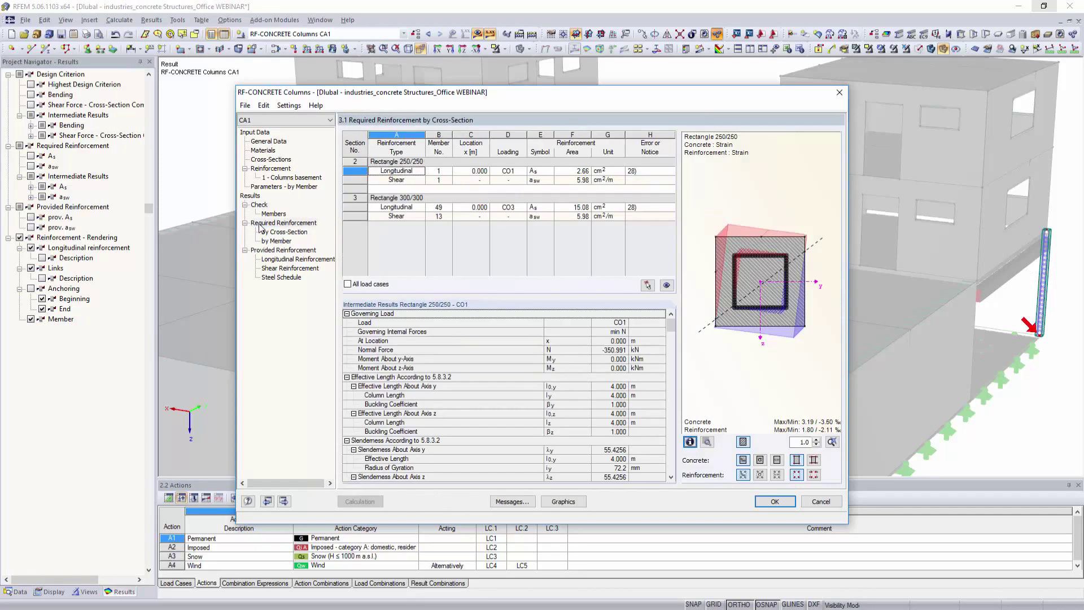
click(275, 259)
ctrl+middle_drag(582, 396, 489, 420)
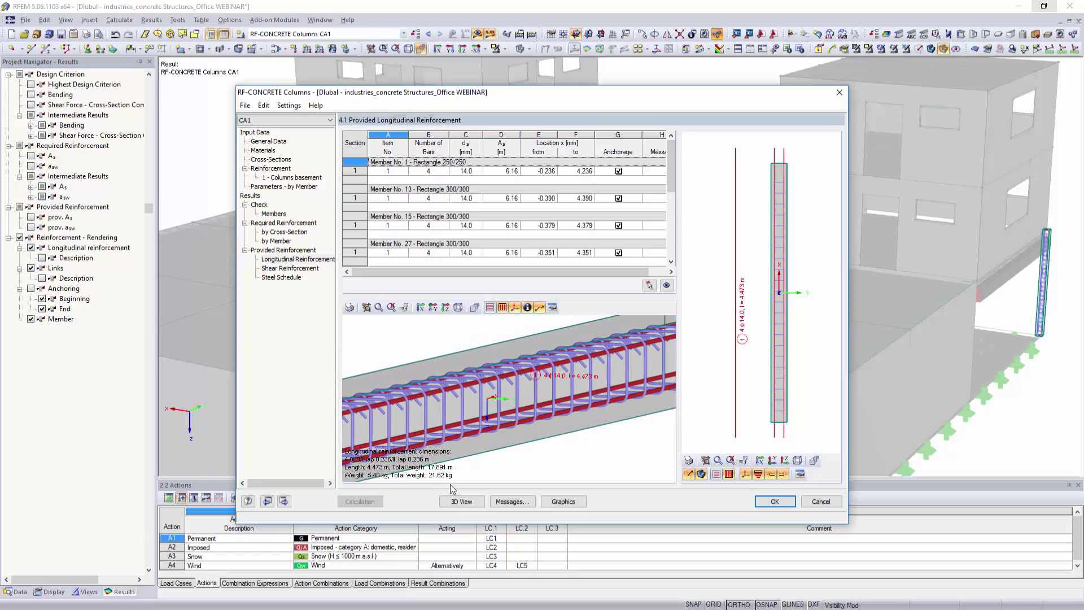
Step: Open a 3D reinforcement view of Member No. 1 (Rectangle 250/250) and rotate it
click(458, 502)
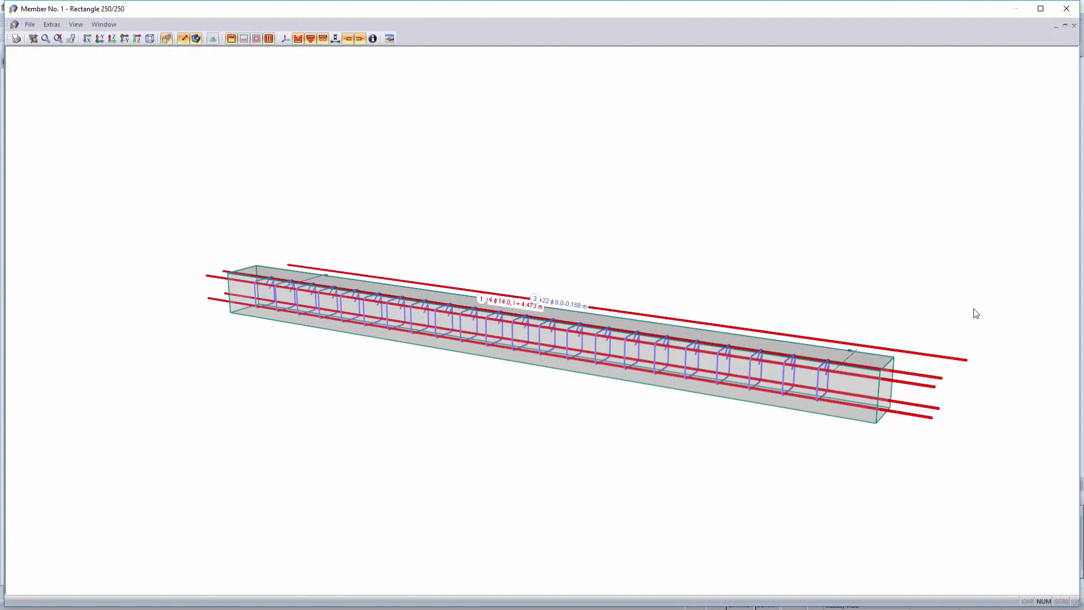
ctrl+middle_drag(991, 302, 167, 273)
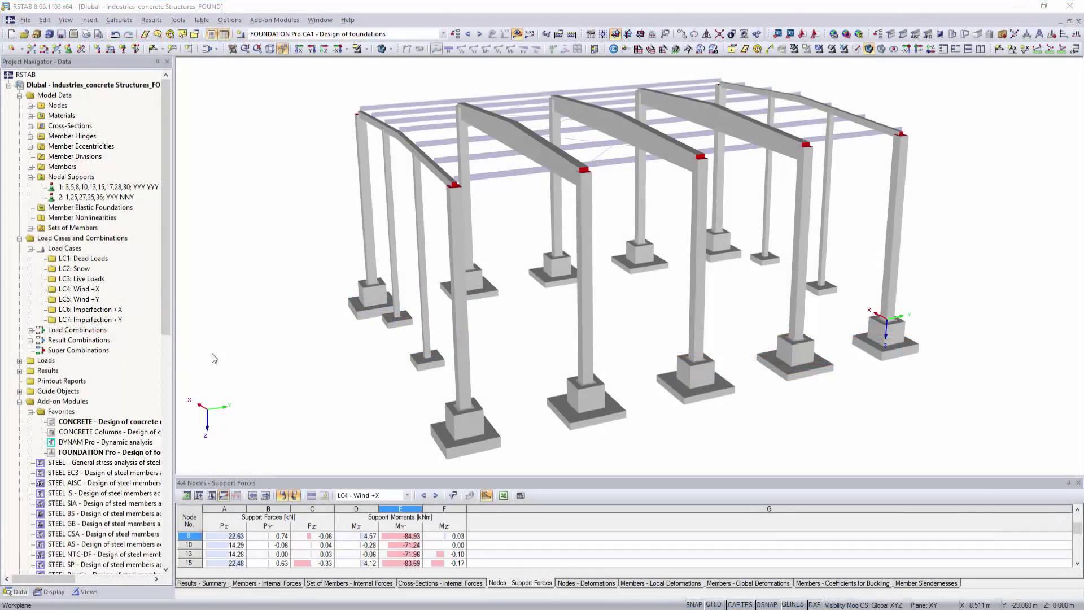
Step: Start FOUNDATION Pro and make foundation 1 a bucket foundation with rough sides
click(275, 20)
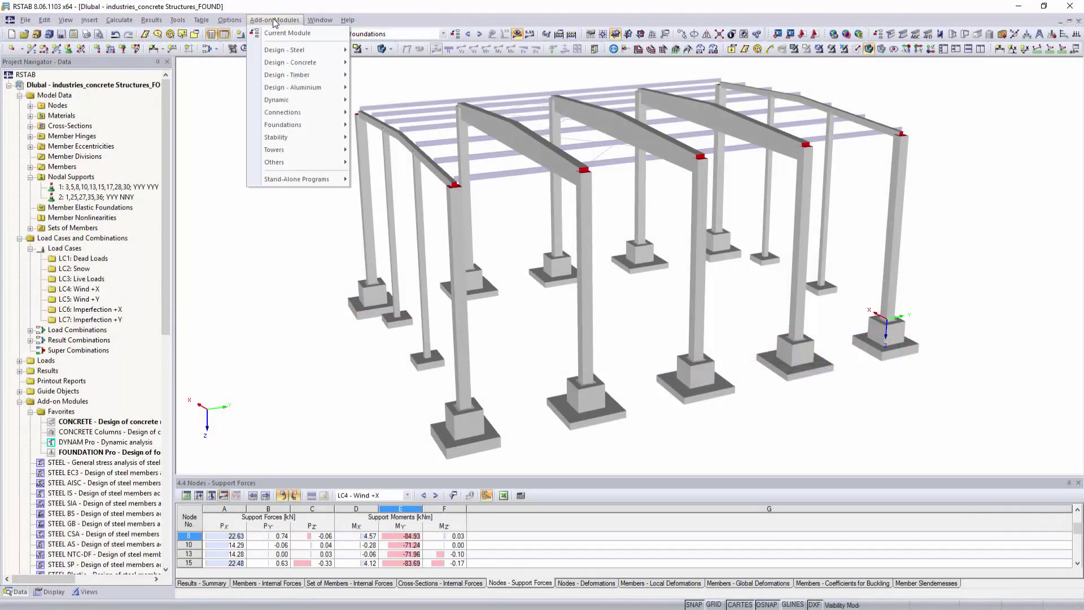
mouse_move(275, 126)
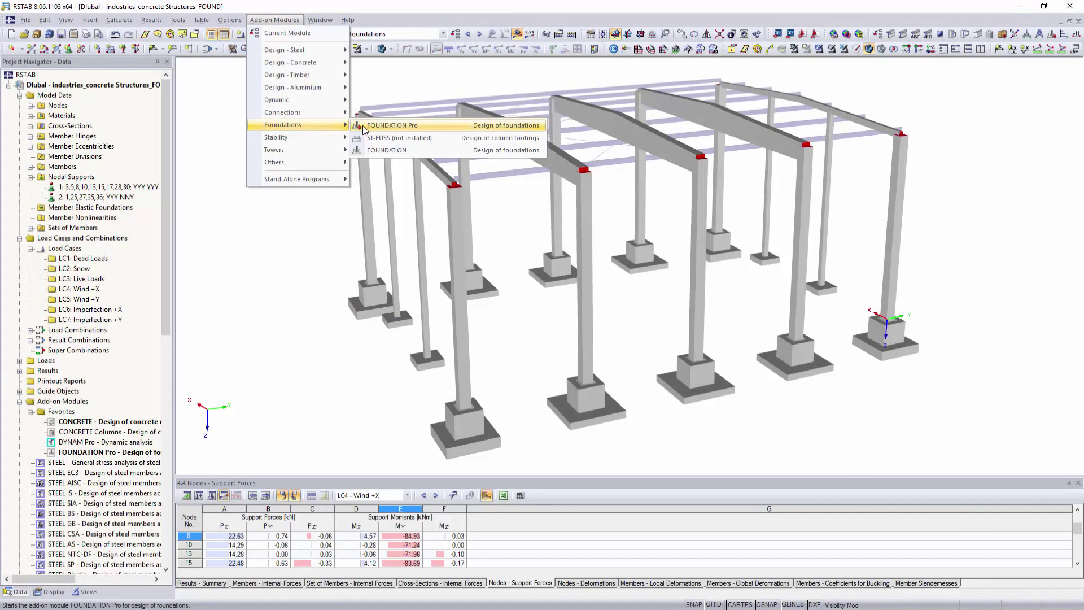
click(384, 125)
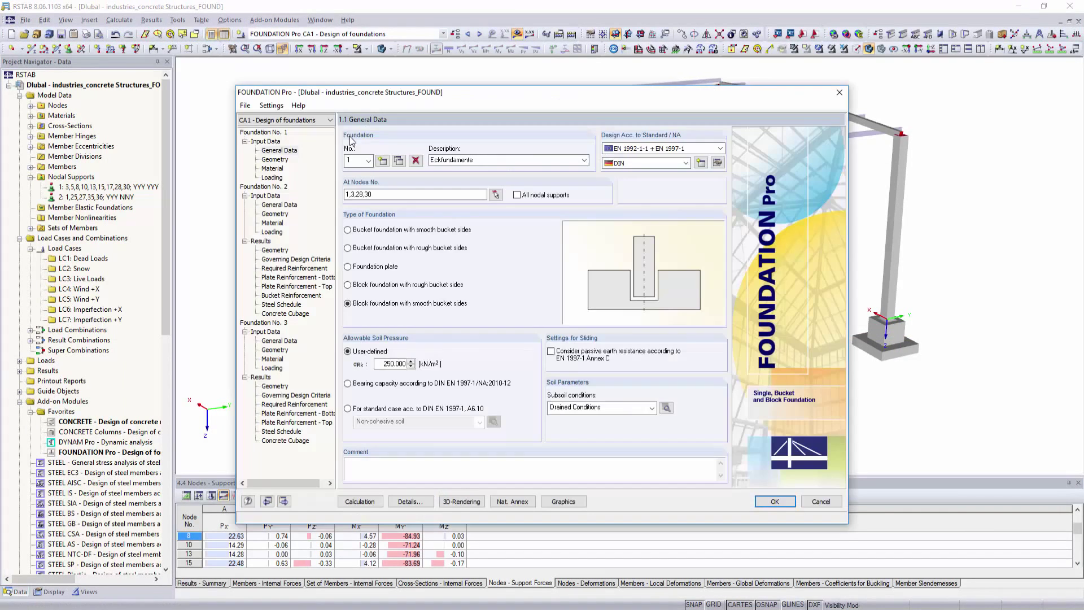
click(347, 266)
click(347, 229)
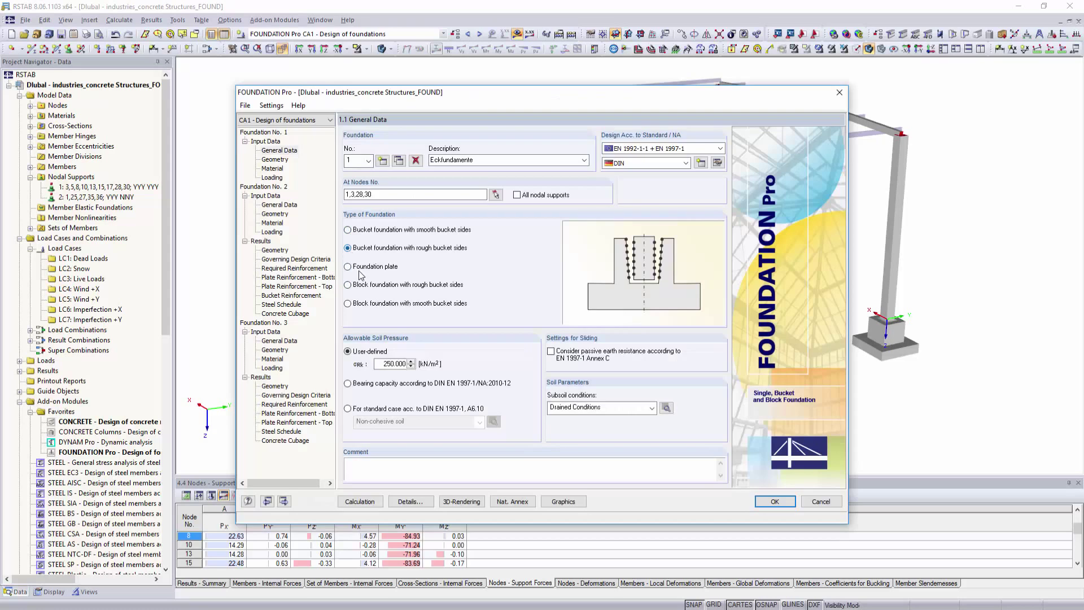
Step: Set the soil profile layer thicknesses to 1.000, 0.300 and 8.700 m
click(665, 410)
click(428, 247)
text(1)
click(427, 256)
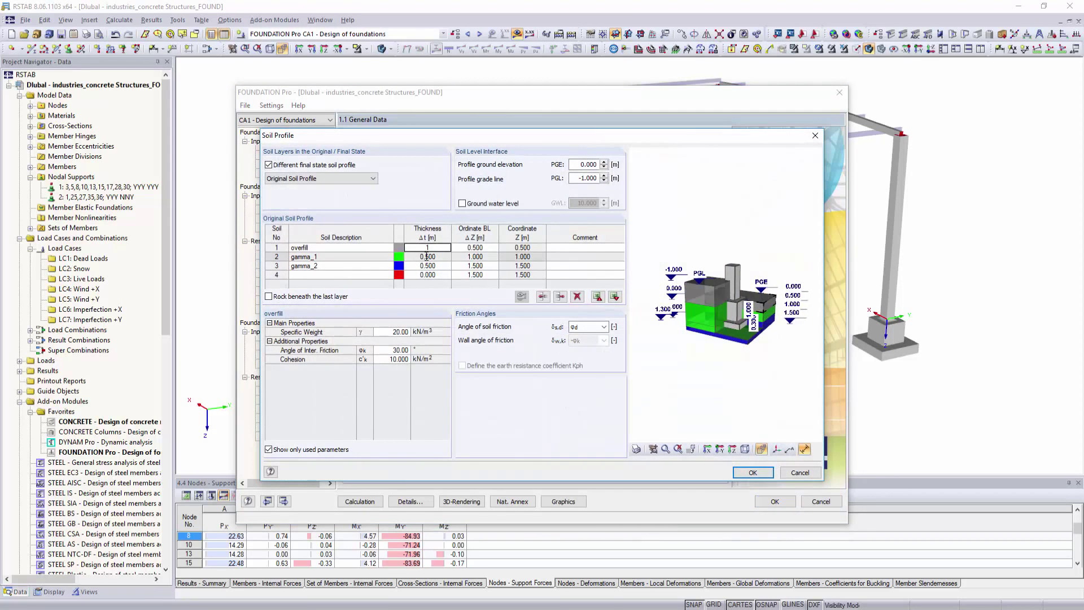
text(0.3)
key(Return)
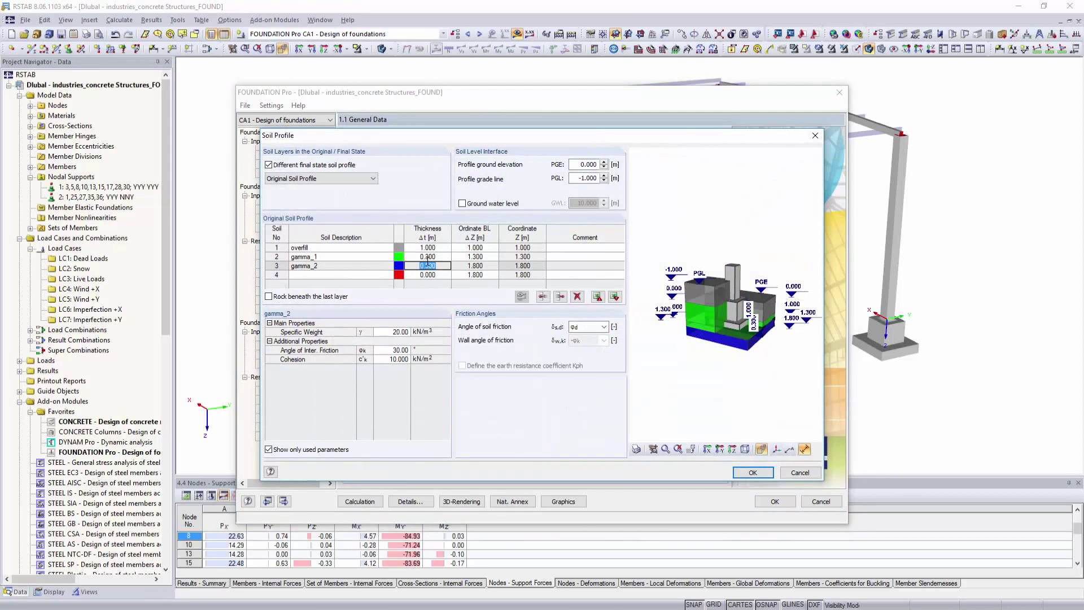
text(8.7)
key(Return)
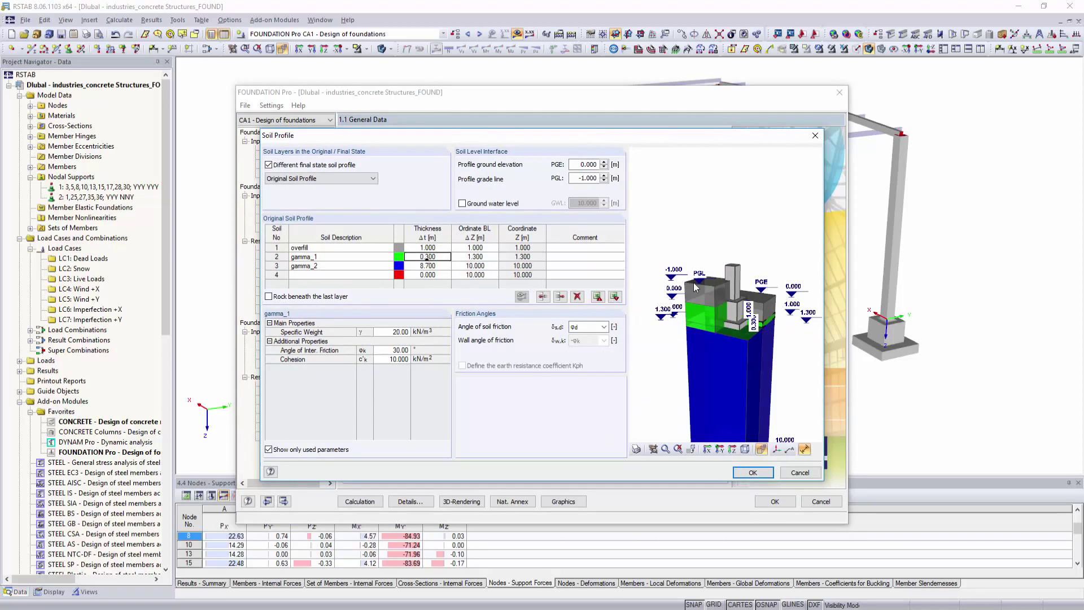
click(752, 473)
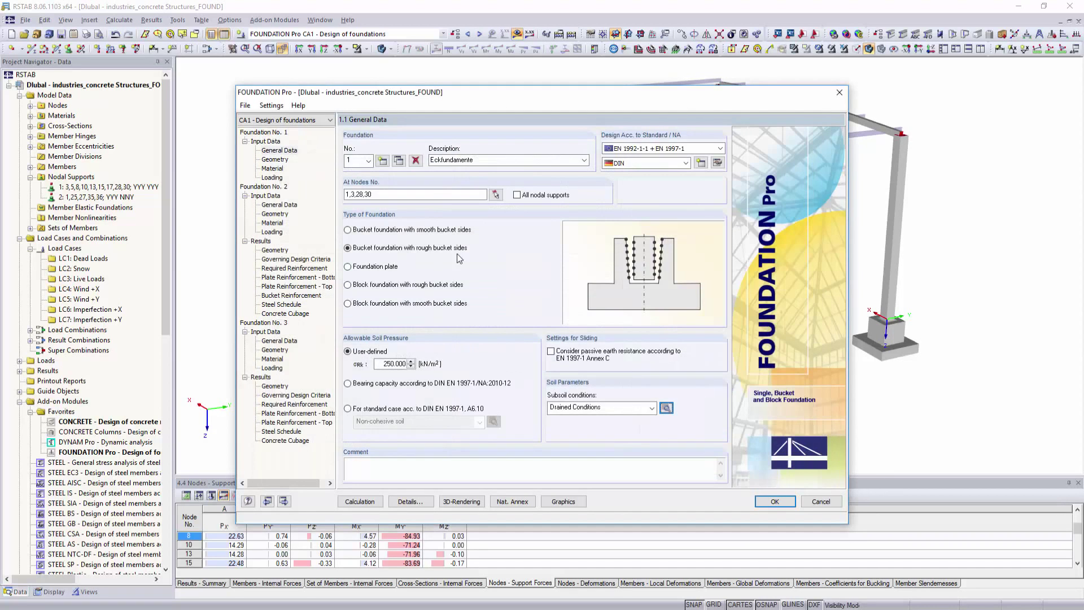
Step: Review the geometry, material, loading and additional loads inputs, then run the design calculation
click(276, 160)
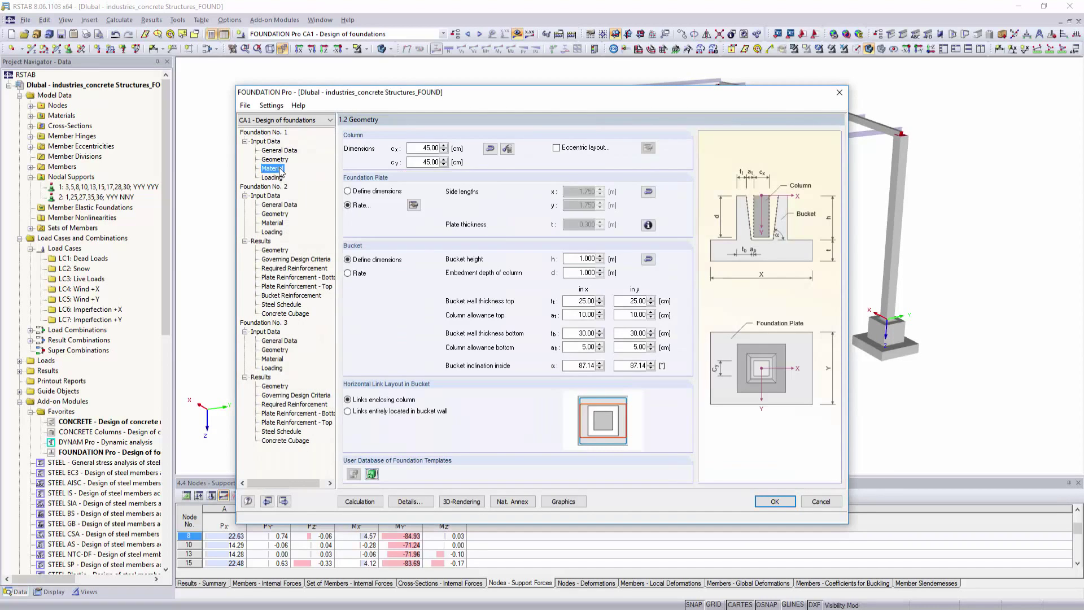
click(278, 169)
click(274, 178)
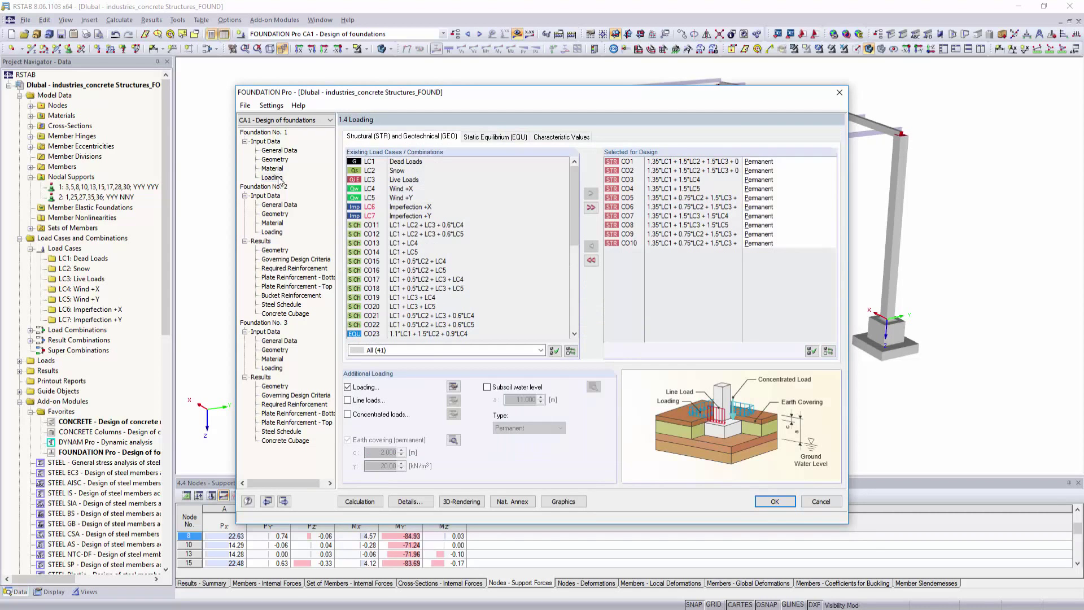
click(453, 386)
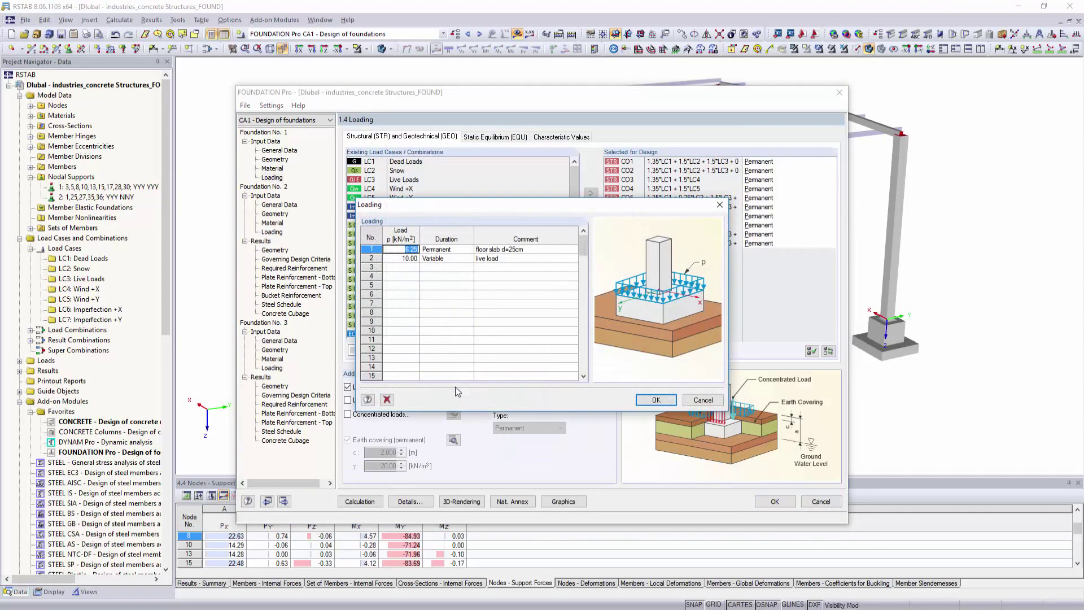
key(Return)
click(373, 499)
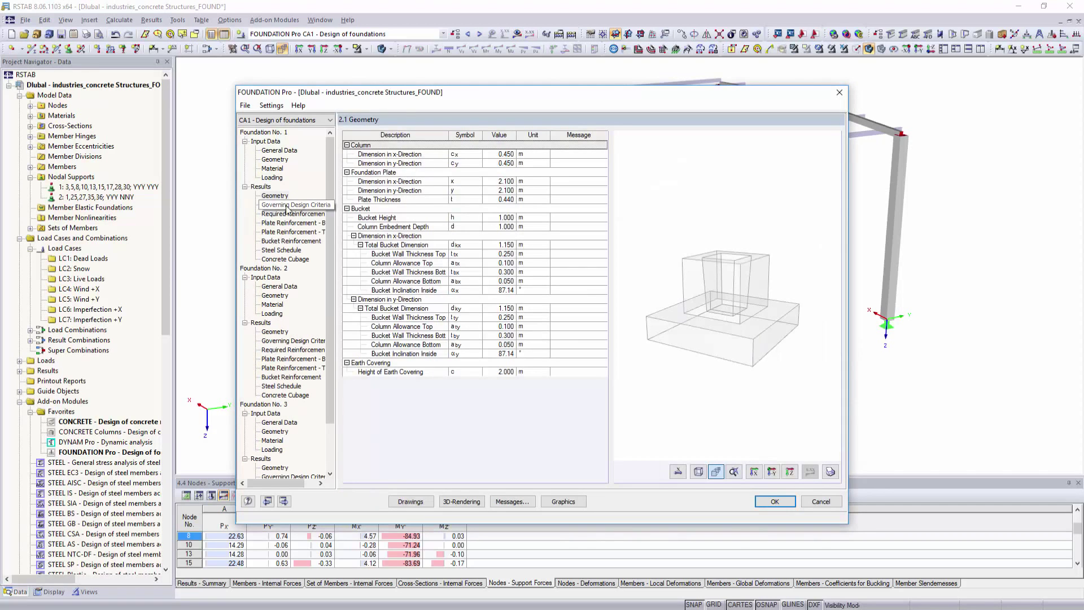
Step: Browse the governing criteria, required reinforcement, and bottom and top plate reinforcement results
click(284, 205)
click(286, 214)
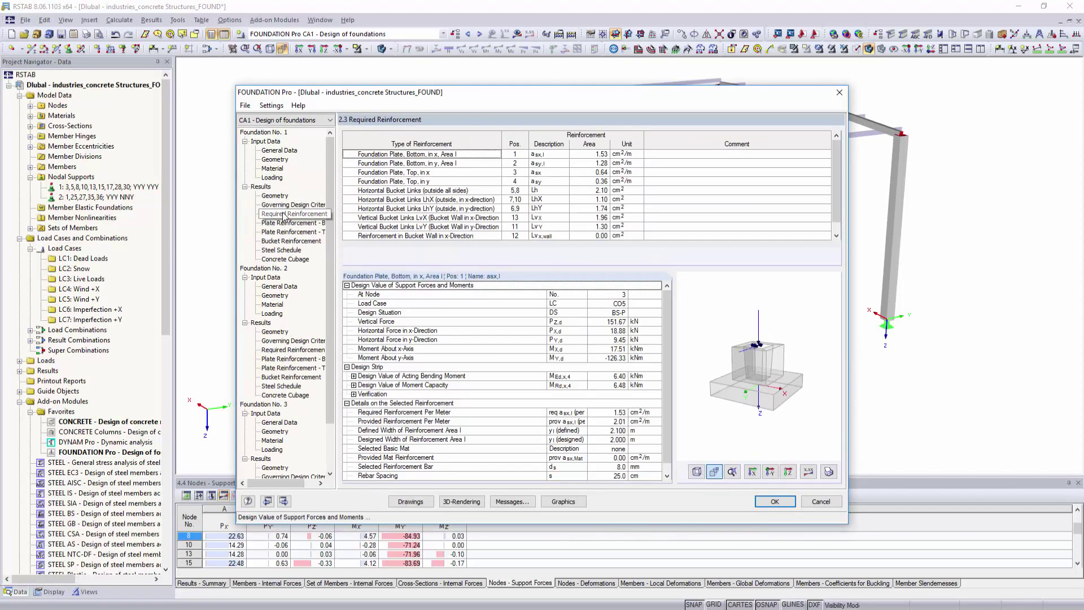
click(284, 223)
click(286, 232)
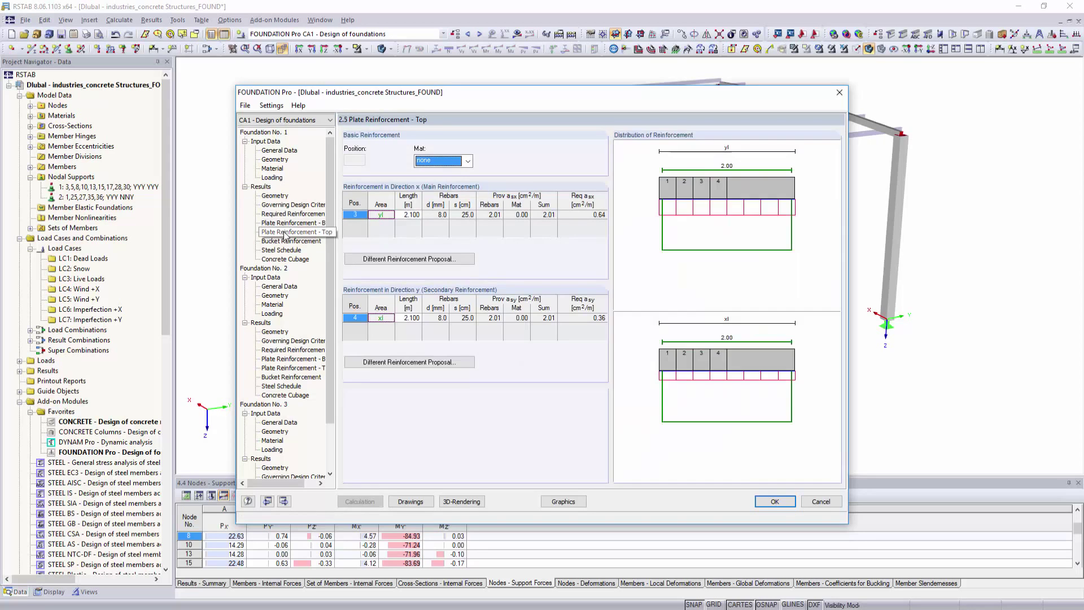
Step: View the reinforcement drawings: top view and bucket centre and wall sections in x and y
click(410, 501)
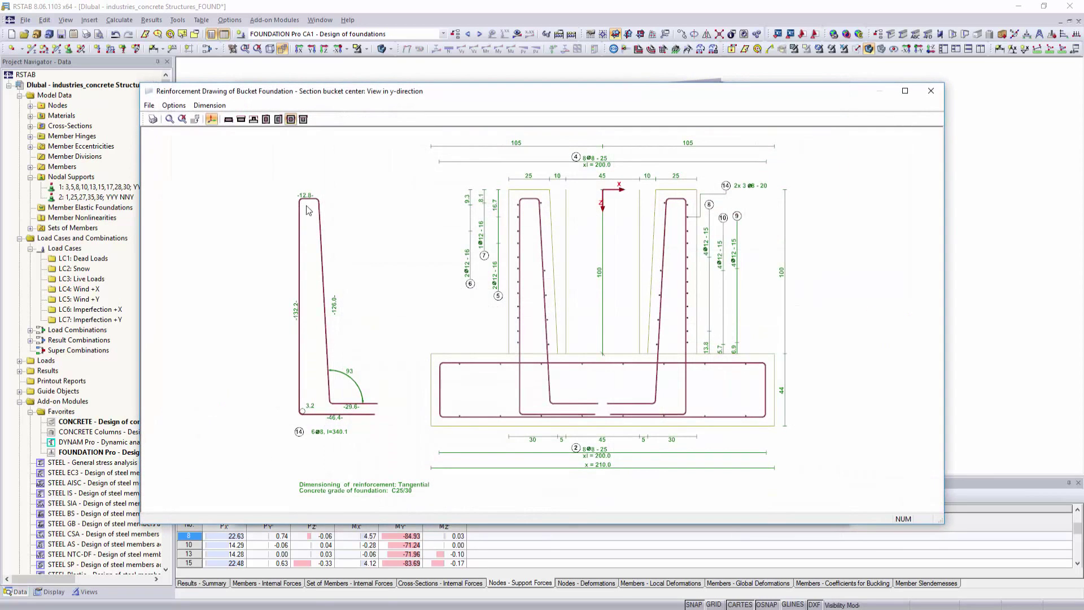
click(266, 119)
click(253, 119)
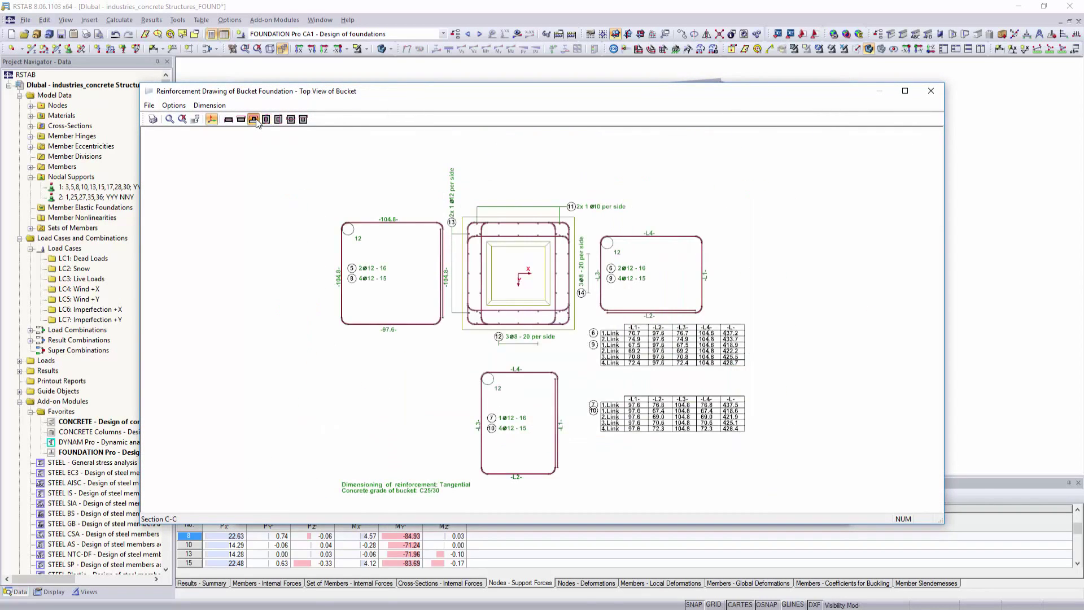
click(266, 119)
click(279, 121)
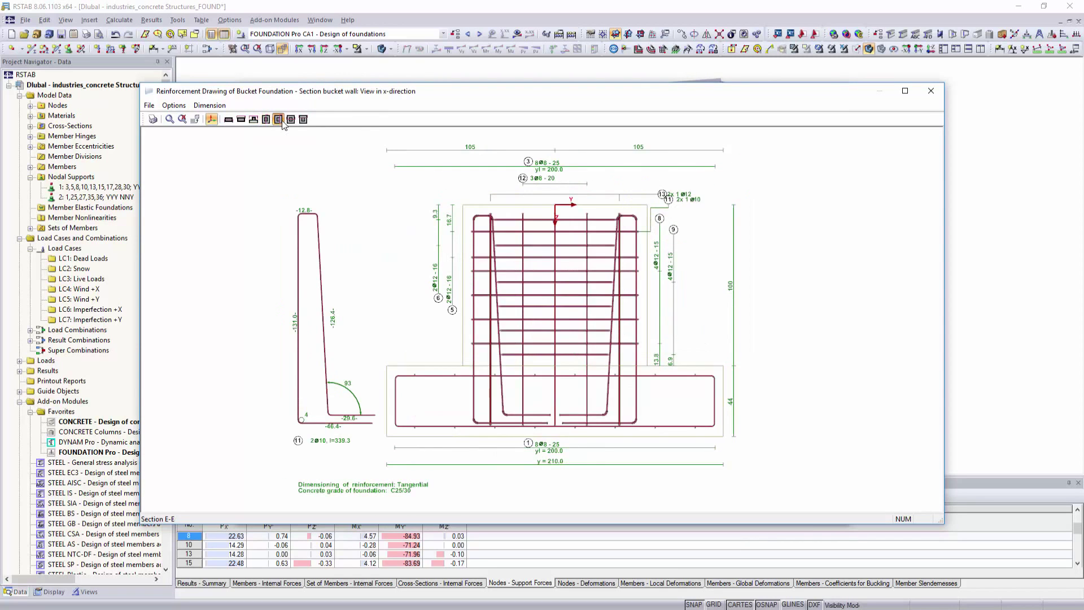
click(292, 120)
click(303, 121)
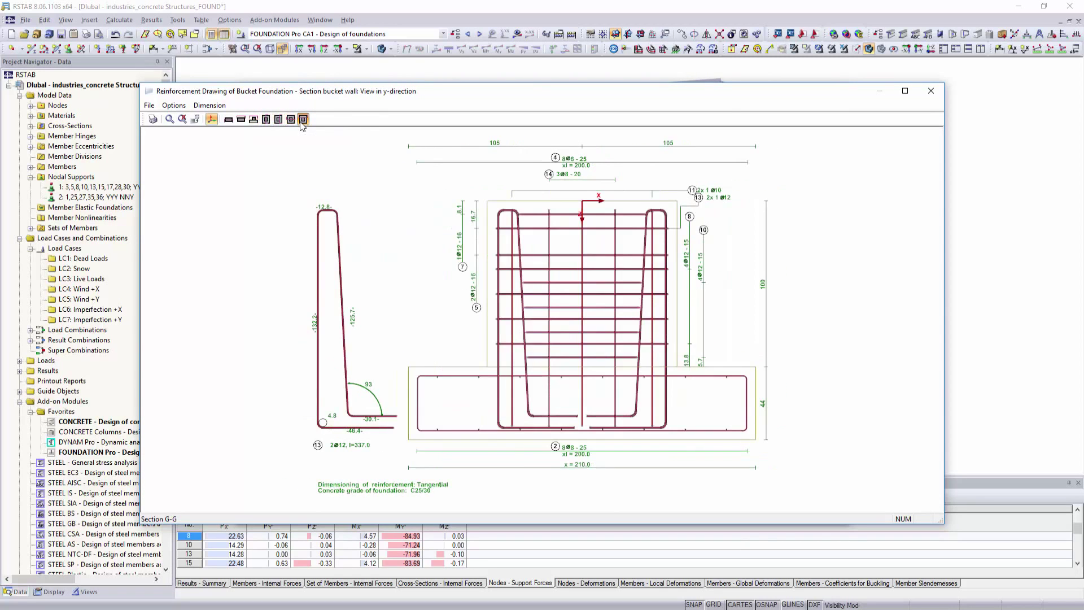
key(Escape)
Step: Show the bucket reinforcement as a 3D rendering including the column and applied loads
click(285, 243)
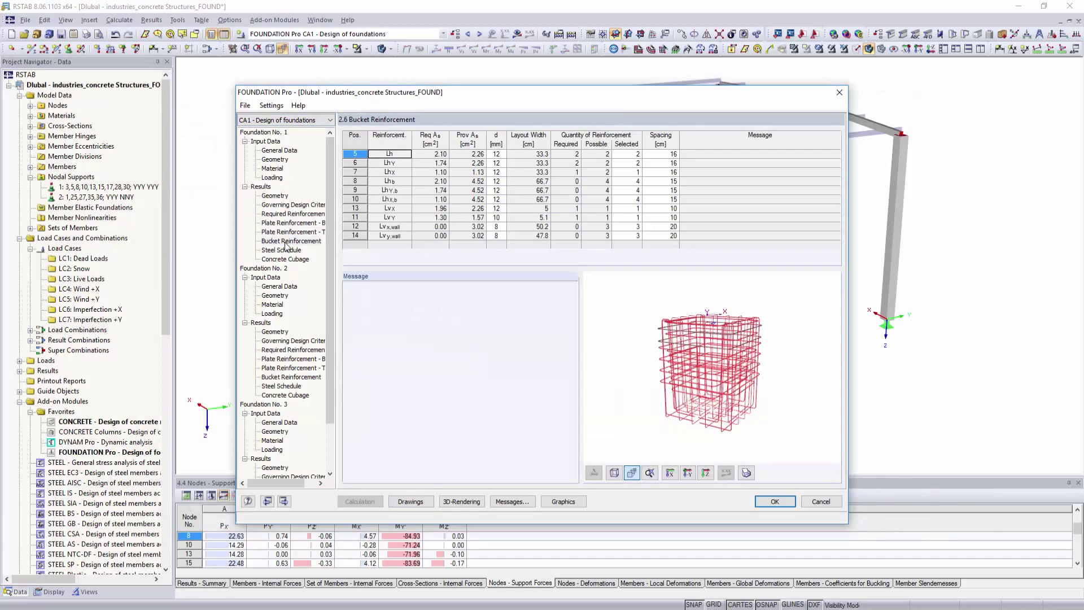
click(461, 501)
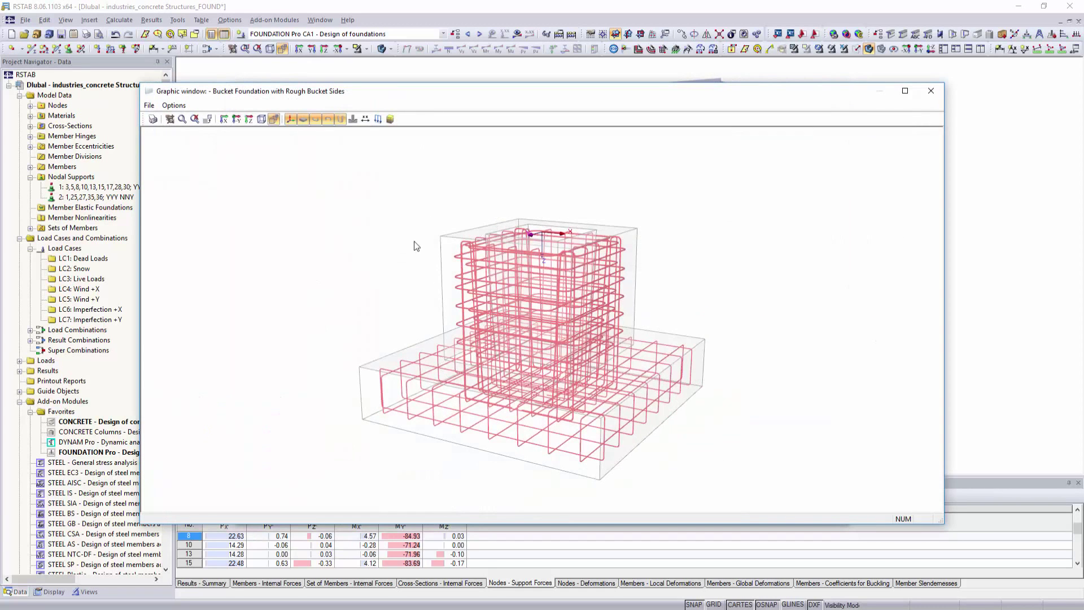
ctrl+middle_drag(634, 190, 295, 245)
click(352, 122)
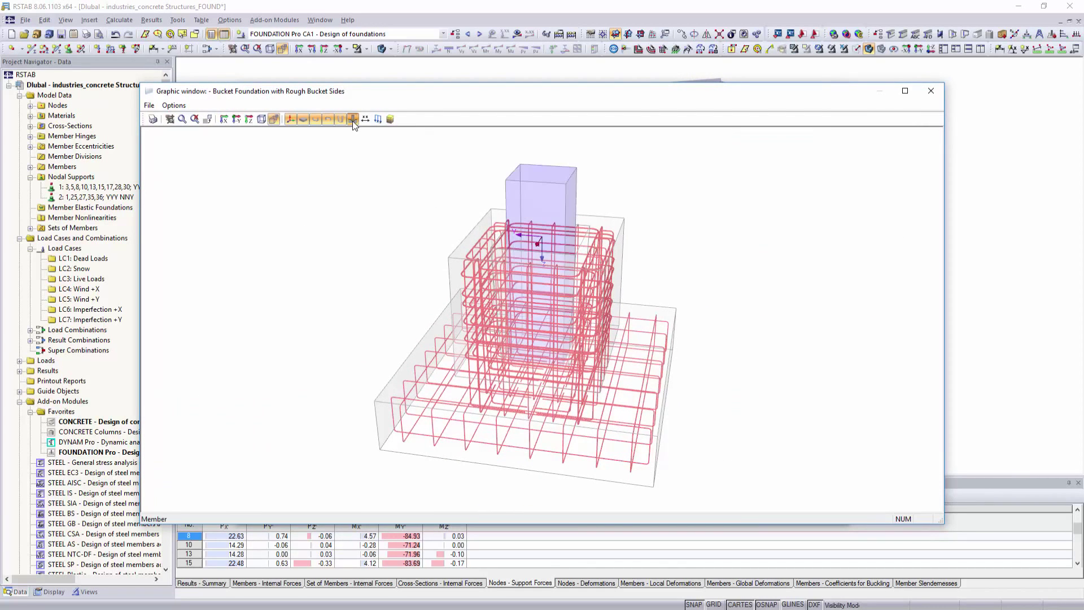
click(377, 122)
ctrl+middle_drag(845, 265, 618, 207)
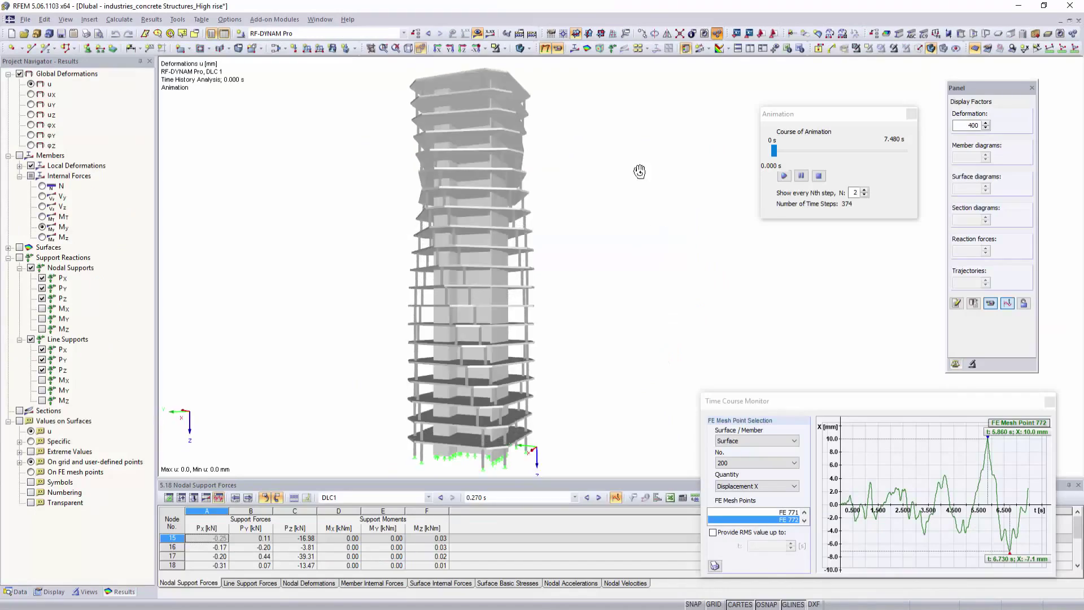
Step: Orbit the high-rise model and play its time-history deformation animation
ctrl+middle_drag(201, 251, 699, 113)
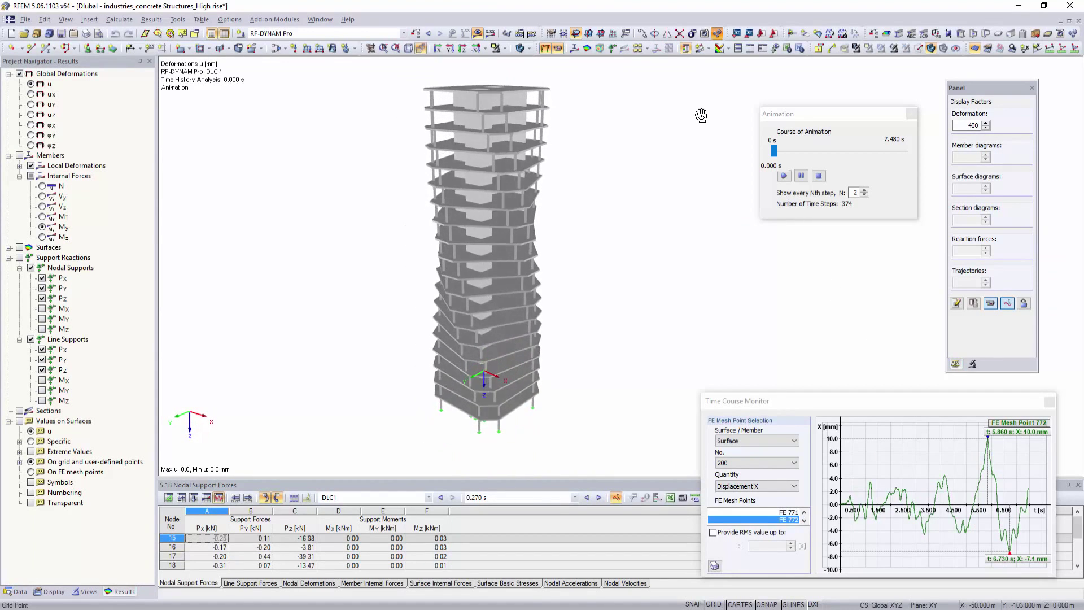
click(784, 176)
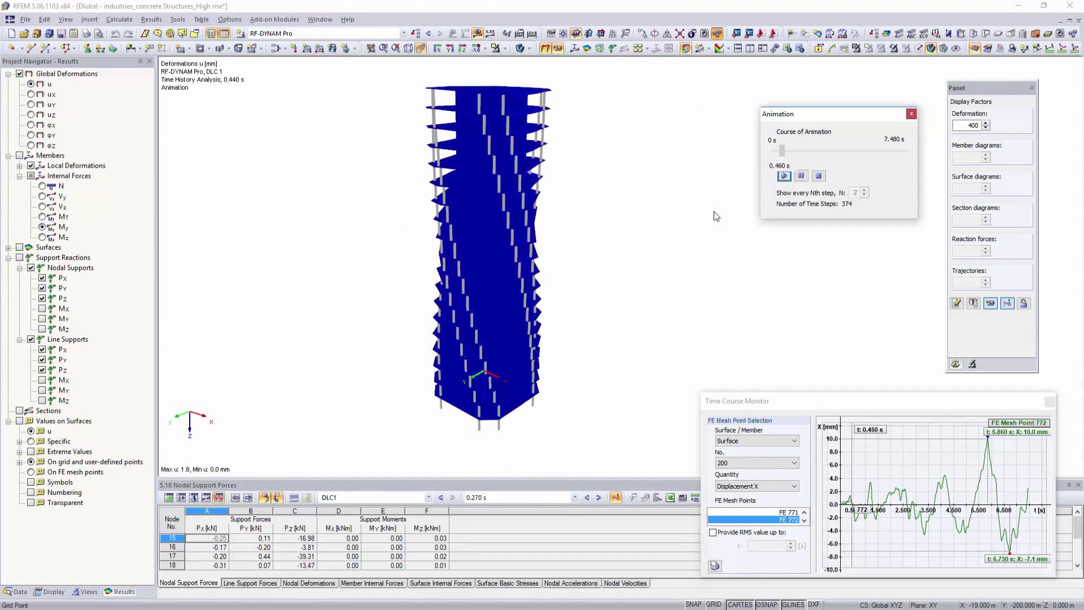